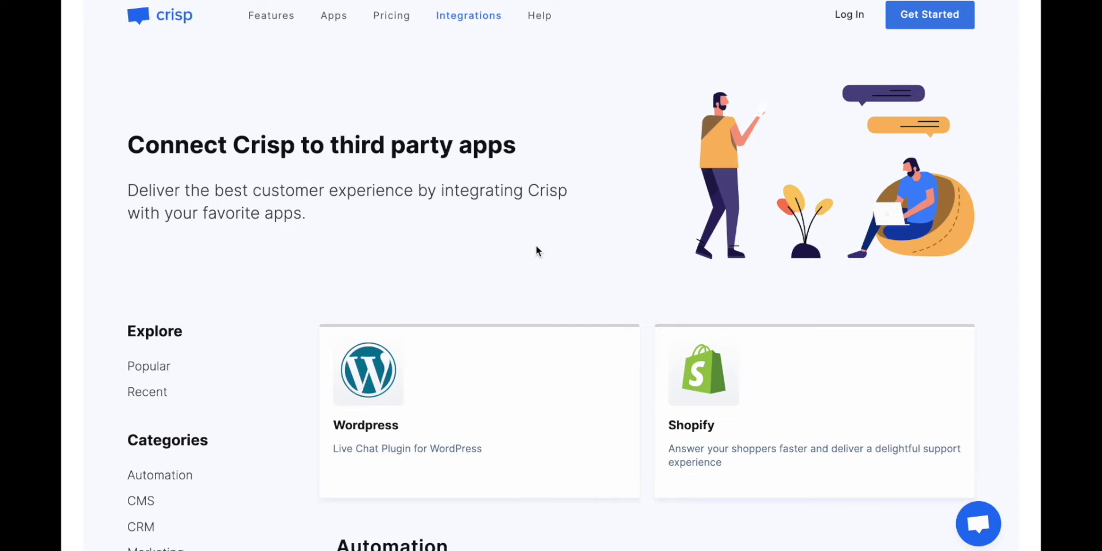
Find the Quick Actions integration, open its plugin page and read down through its sidebar action features.
scroll(536, 247, "down", 5)
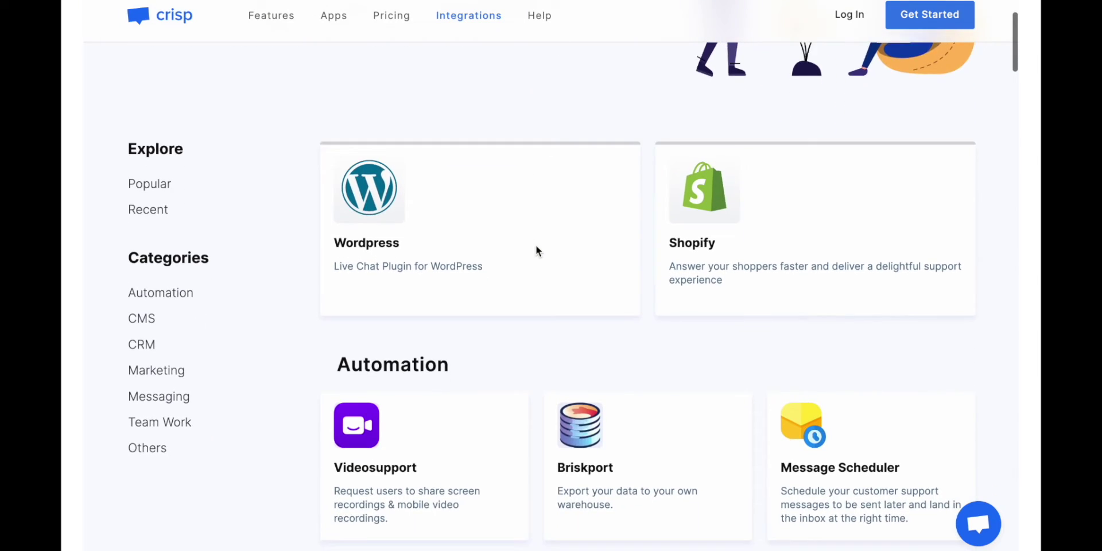
scroll(536, 251, "down", 7)
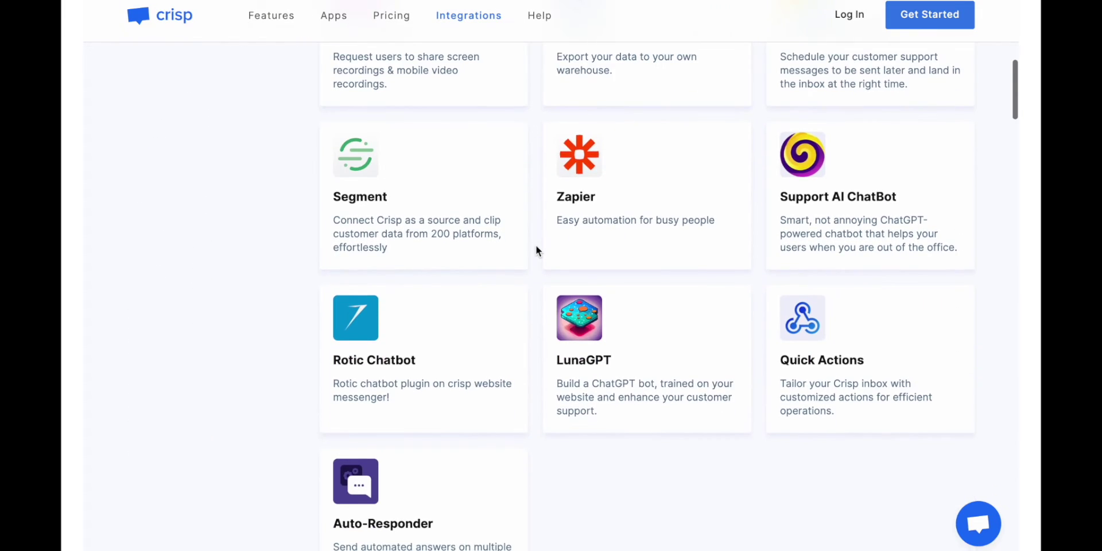
scroll(537, 251, "down", 1)
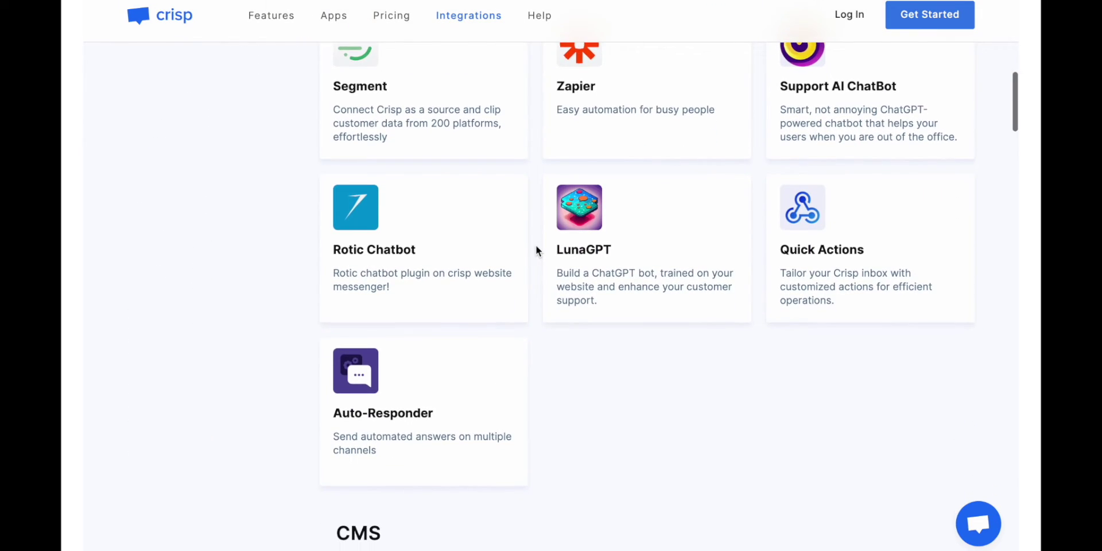
left_click(899, 288)
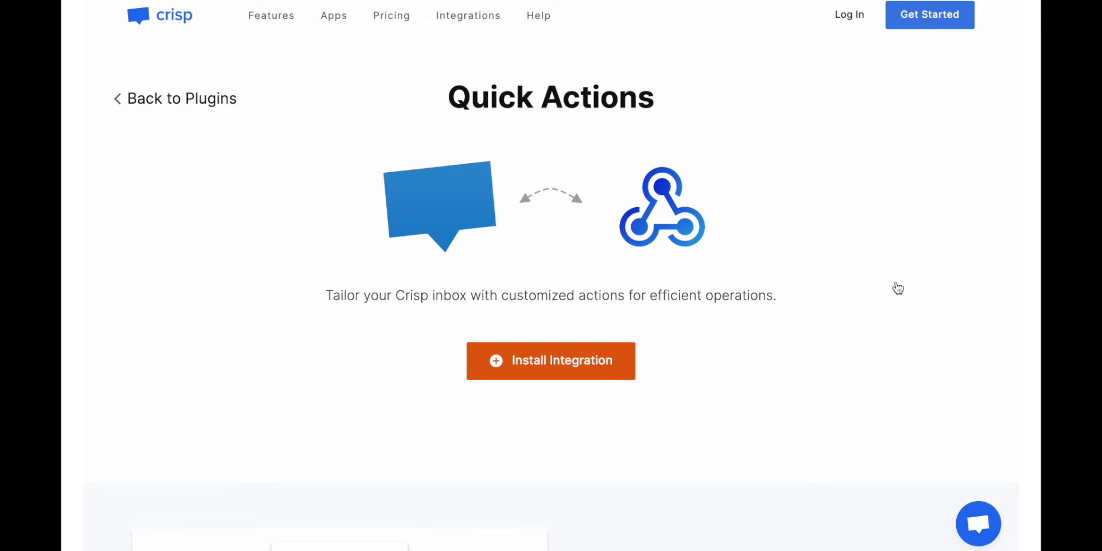
scroll(898, 288, "down", 6)
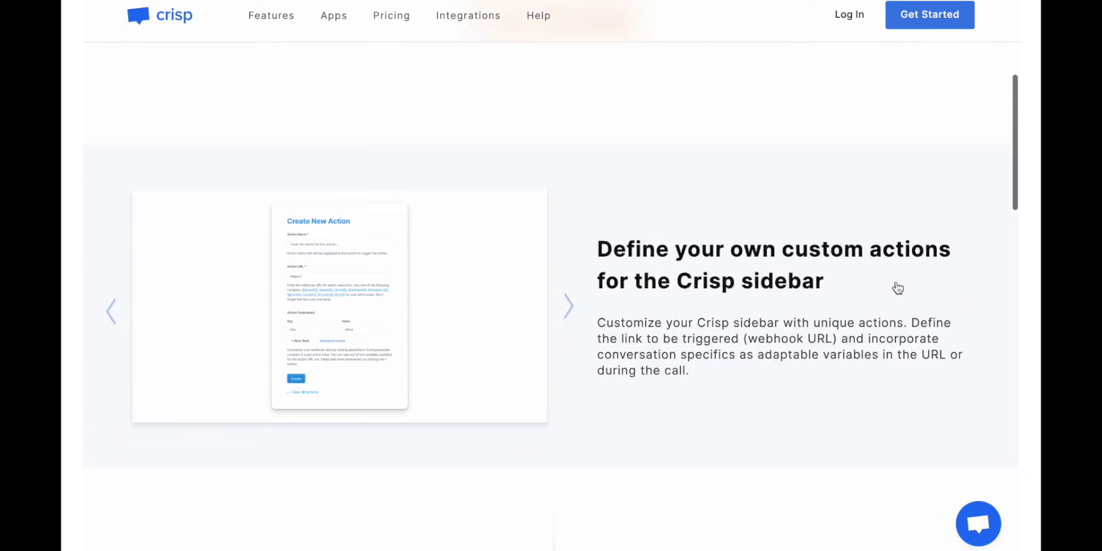
scroll(898, 289, "down", 4)
scroll(898, 288, "down", 2)
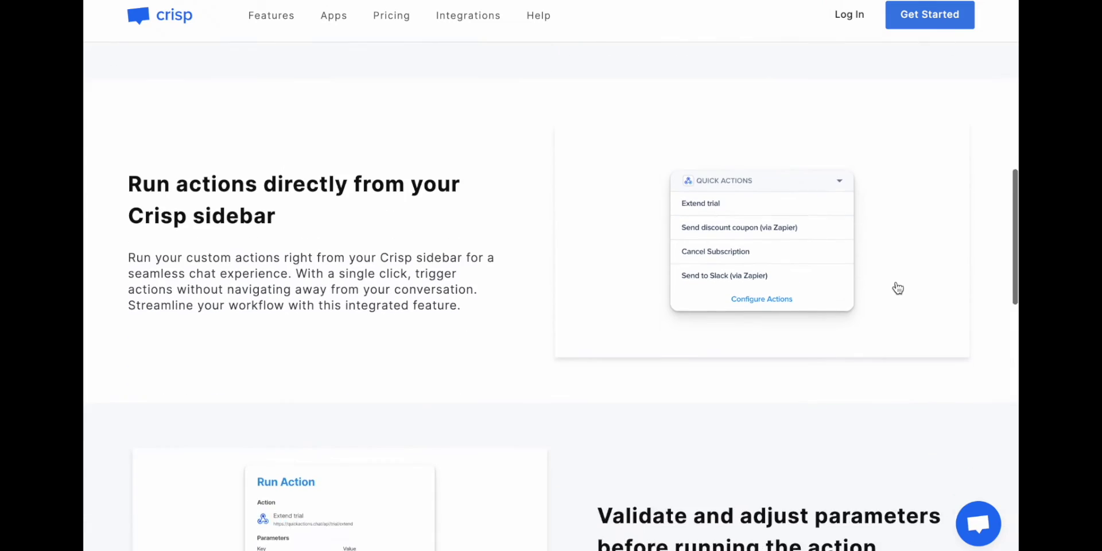
scroll(898, 288, "down", 6)
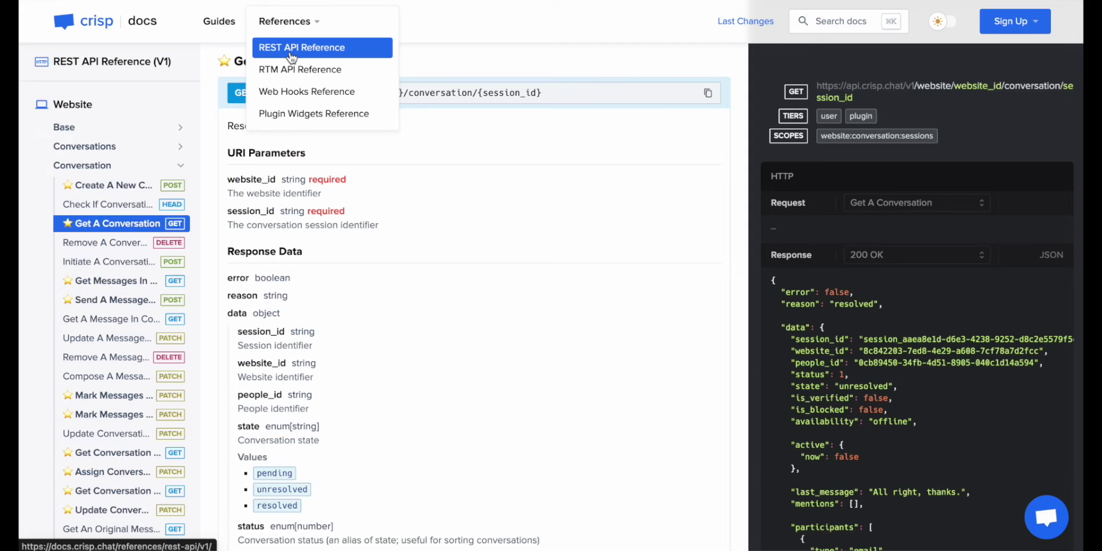
View the Send A Message In Conversation endpoint's file message example, then collapse Conversation and expand People.
left_click(166, 304)
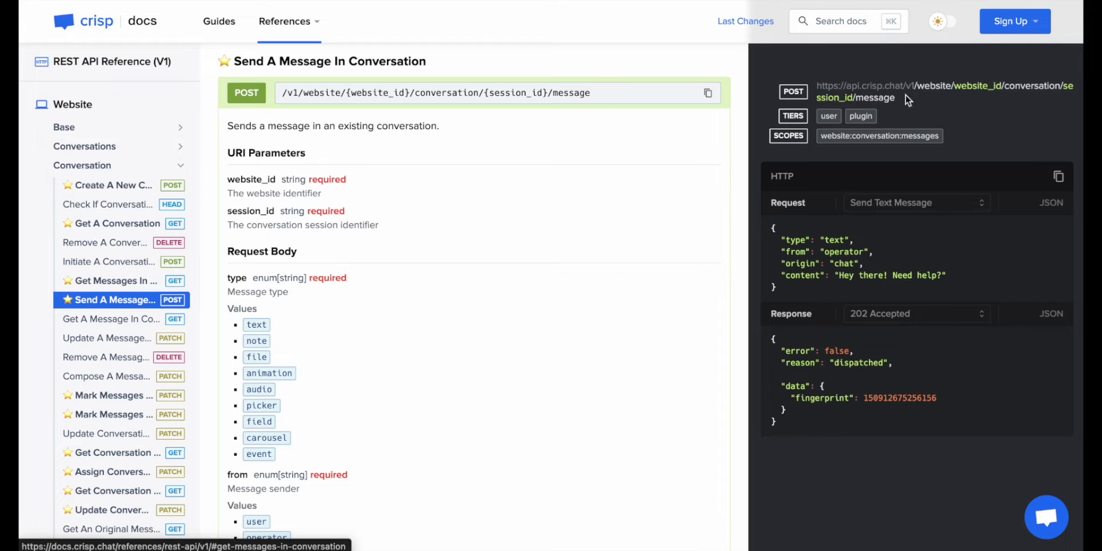
left_click(930, 203)
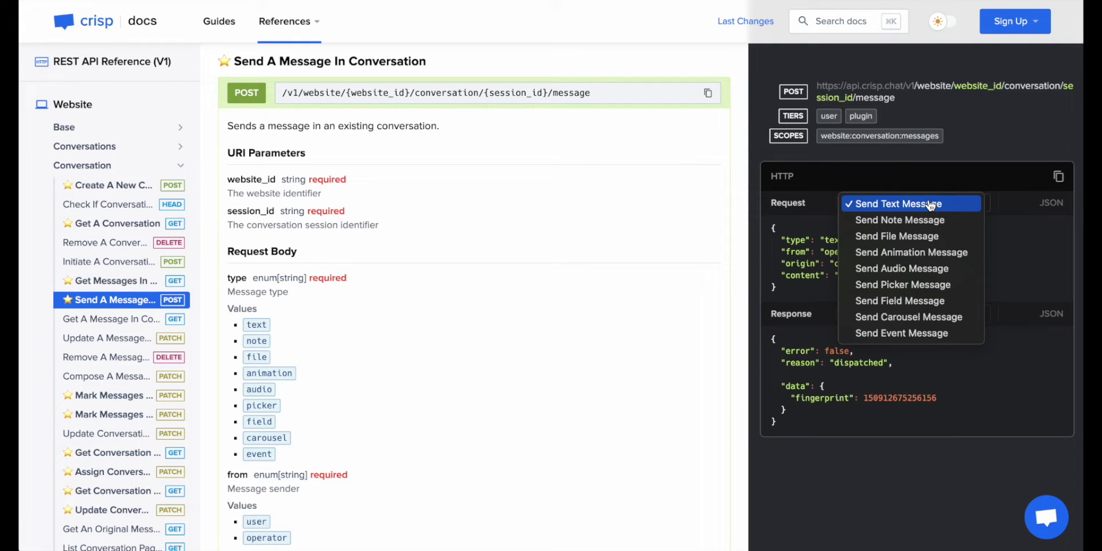
left_click(918, 236)
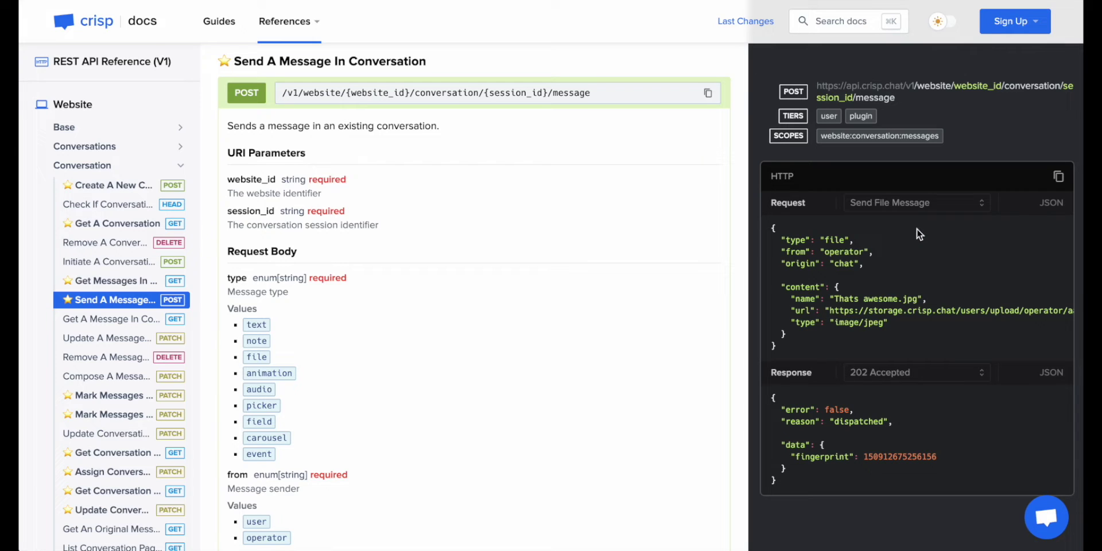
left_click(182, 166)
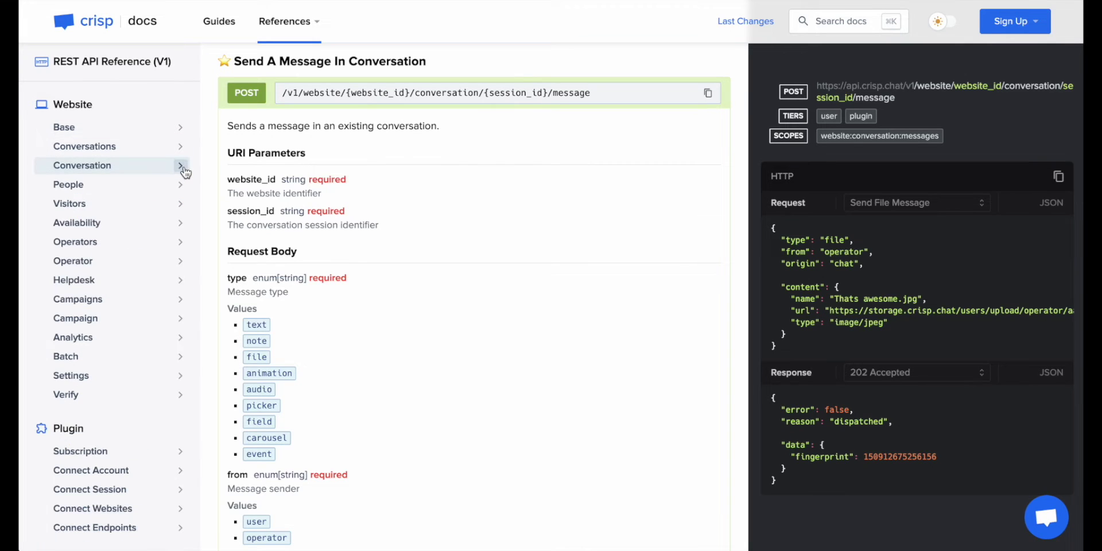
left_click(181, 185)
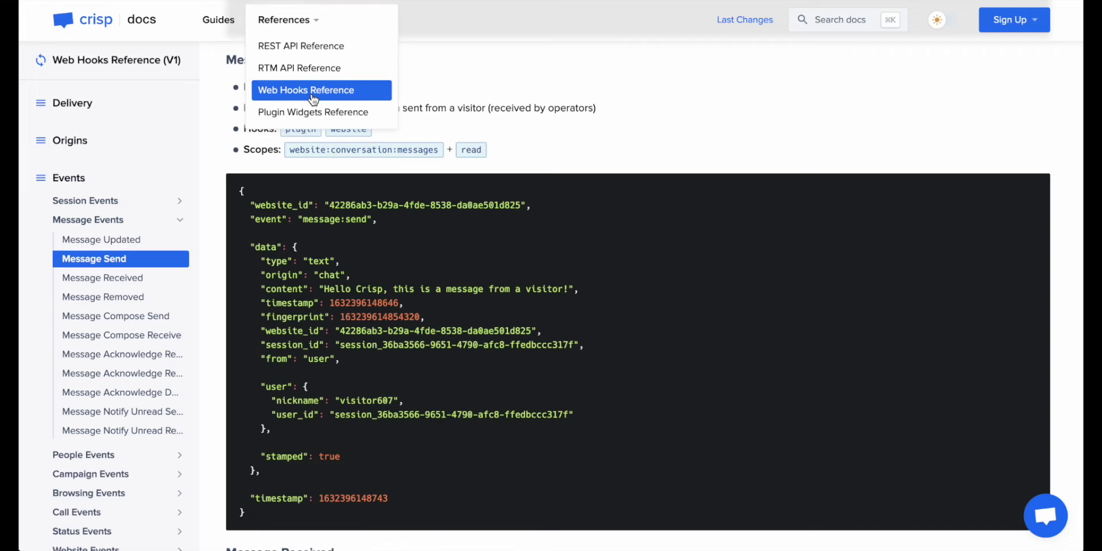
In the Web Hooks Reference, view the Message Send event, then the People Profile Updated event.
left_click(313, 97)
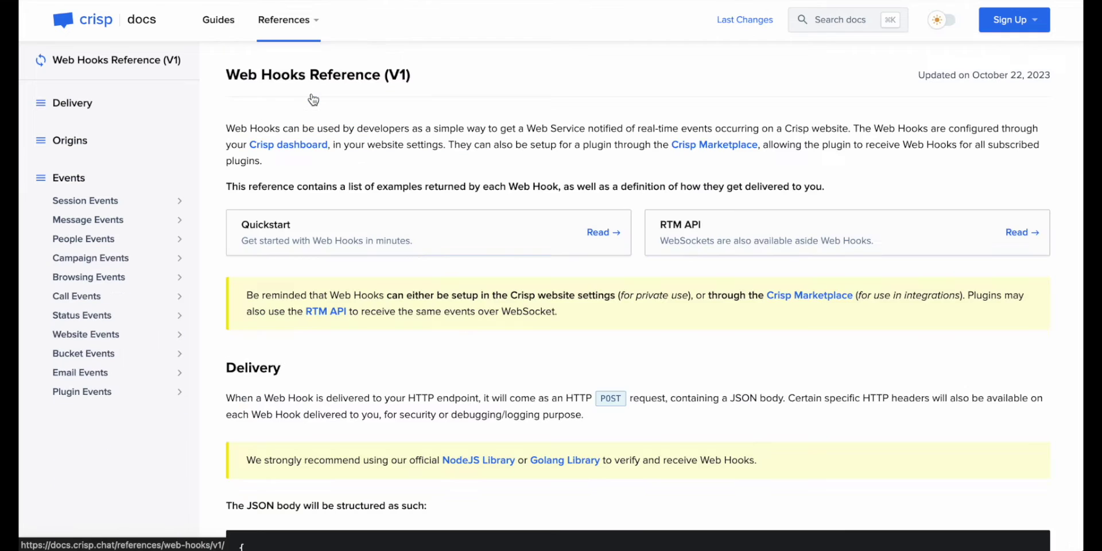
left_click(178, 221)
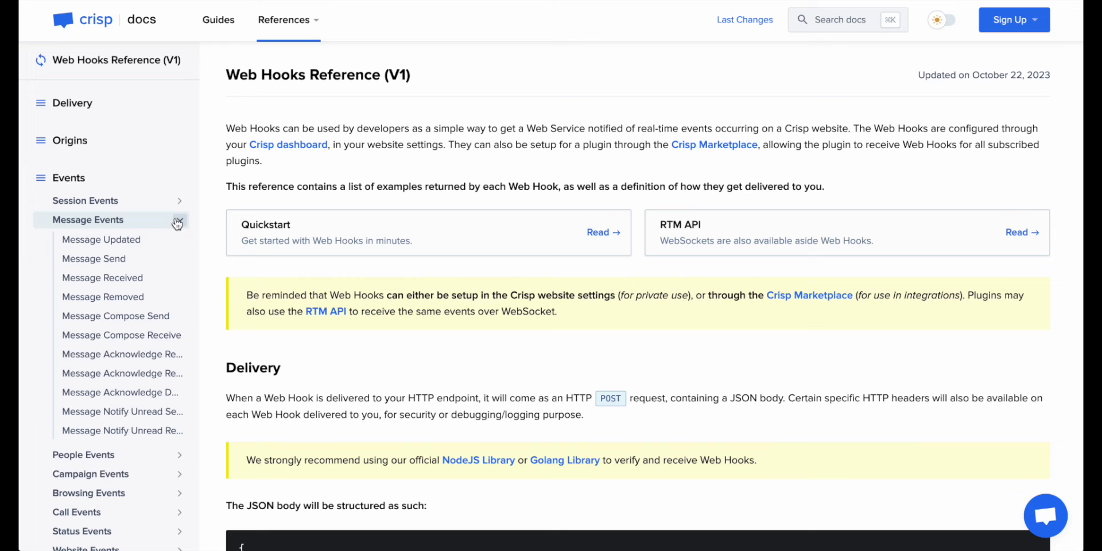
left_click(143, 267)
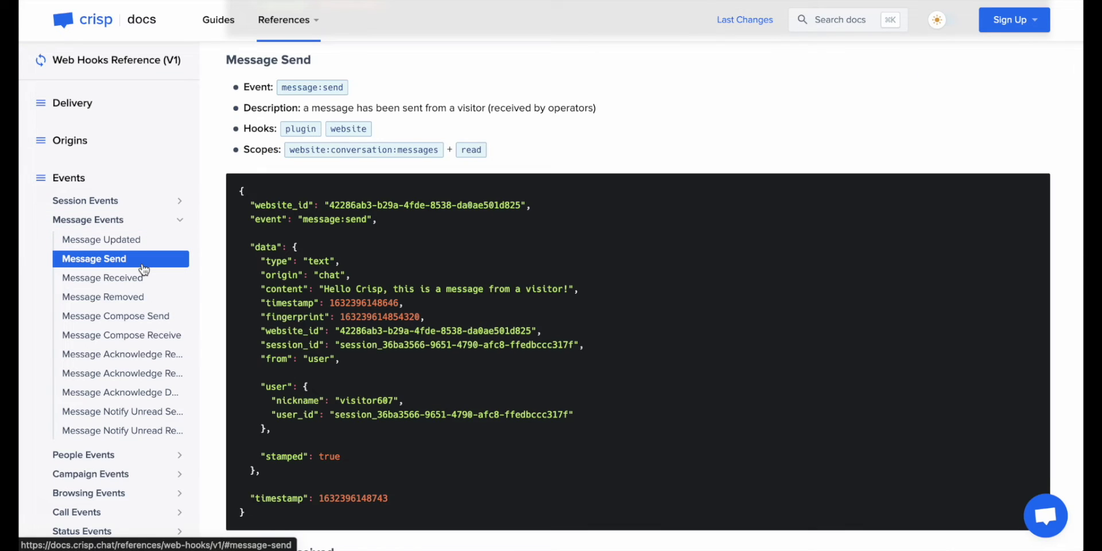
scroll(143, 269, "down", 2)
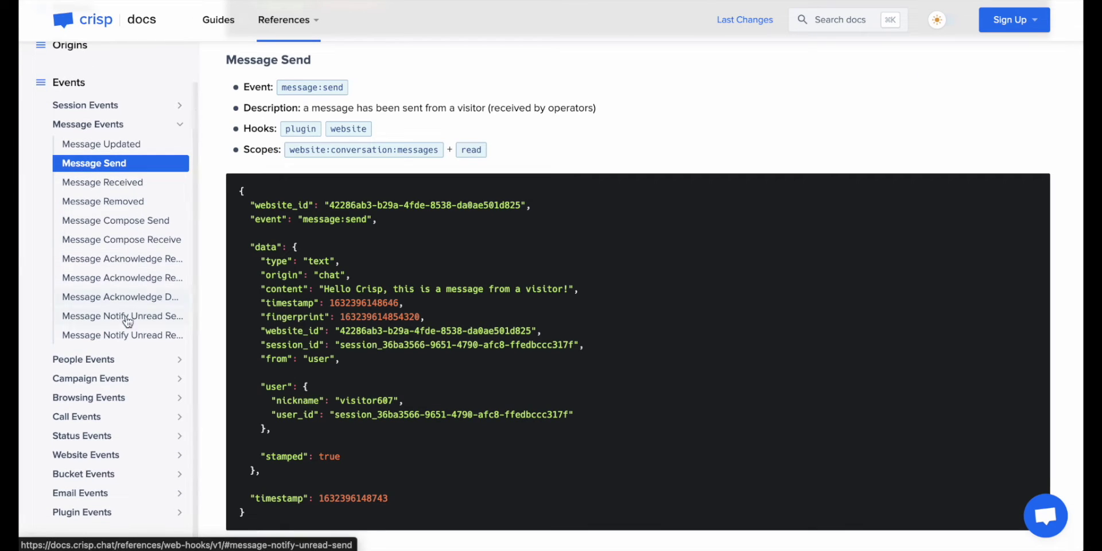
left_click(113, 362)
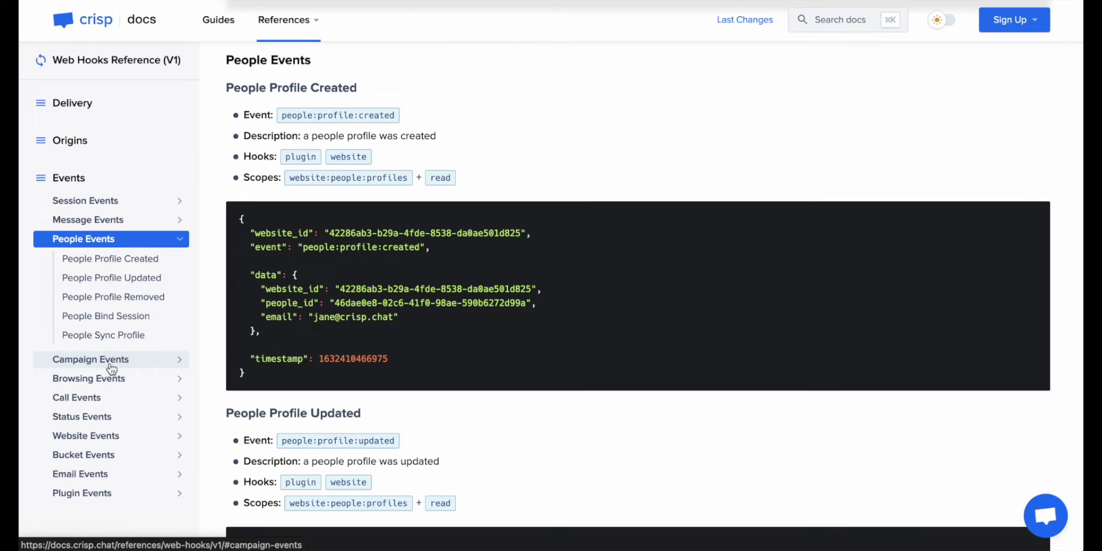
left_click(144, 280)
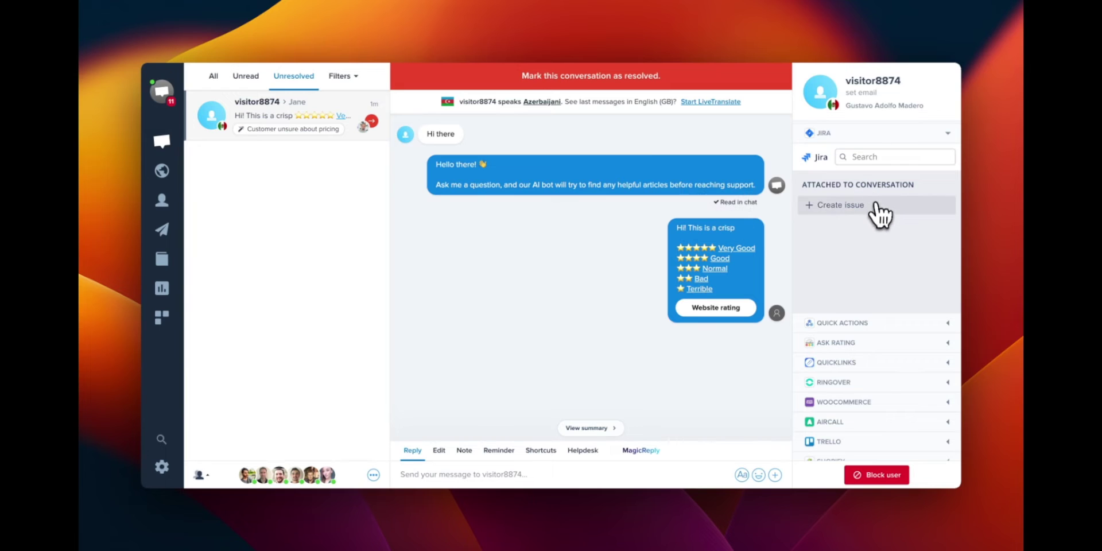
Start and cancel a Jira issue, then expand Ask Rating and show its message customization option.
left_click(876, 209)
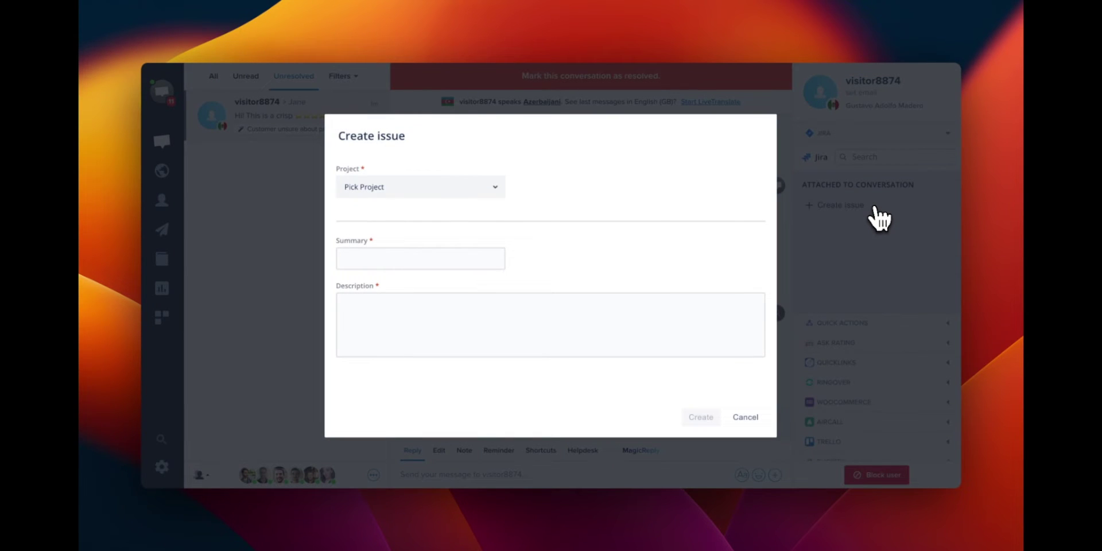
left_click(749, 418)
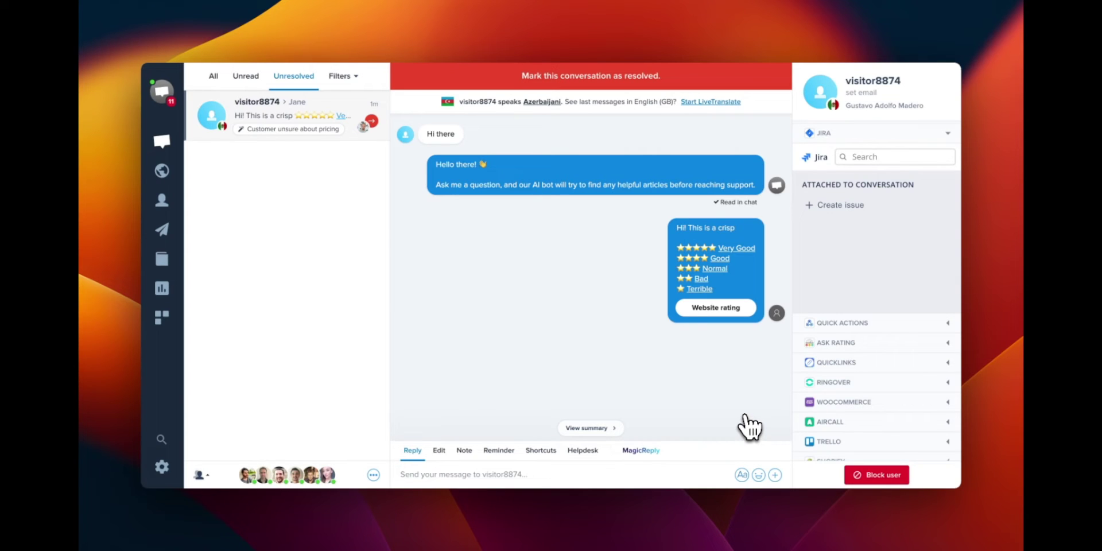
left_click(844, 344)
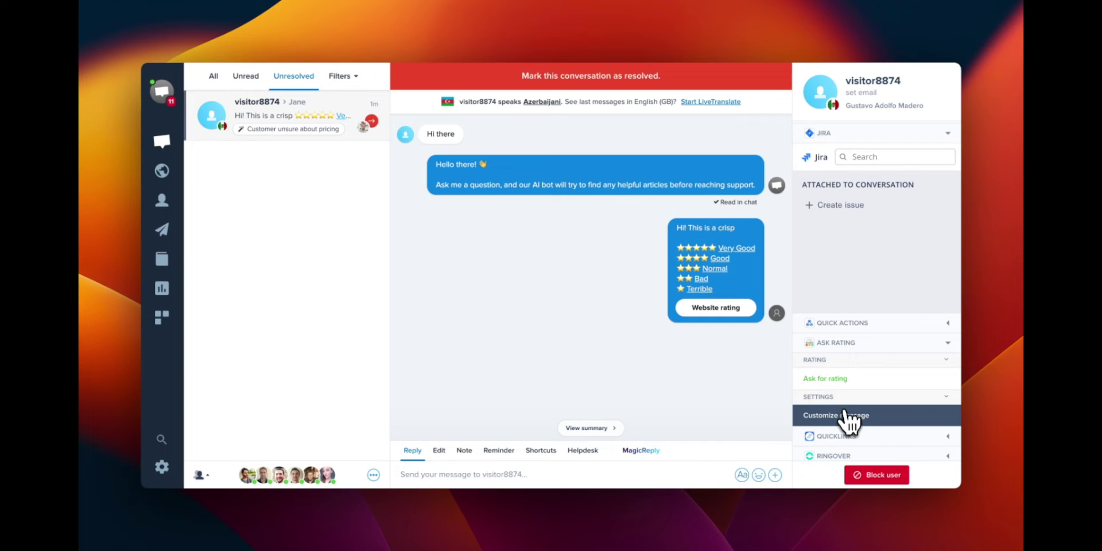
left_click(843, 415)
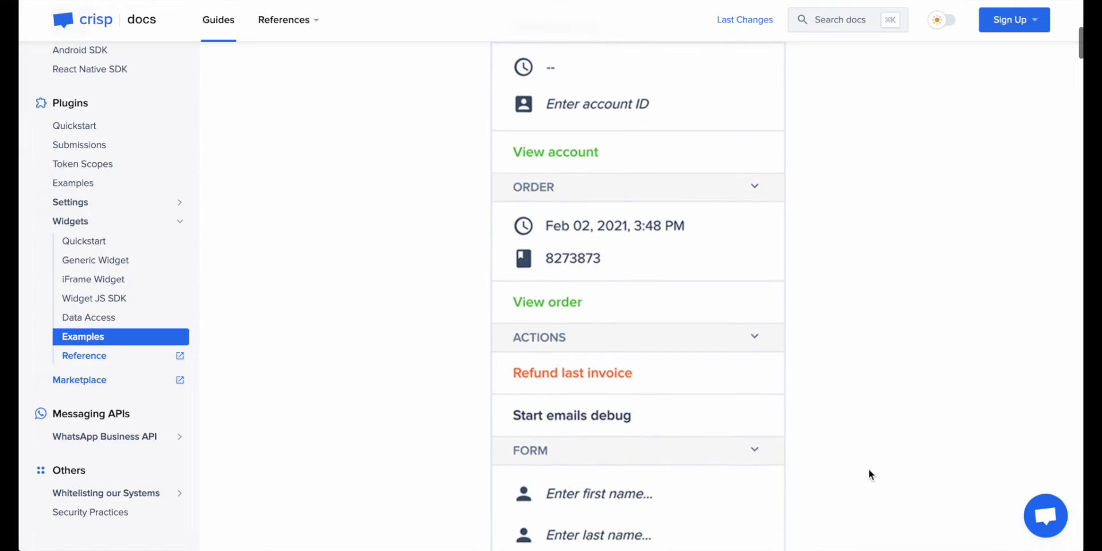
scroll(869, 470, "down", 1)
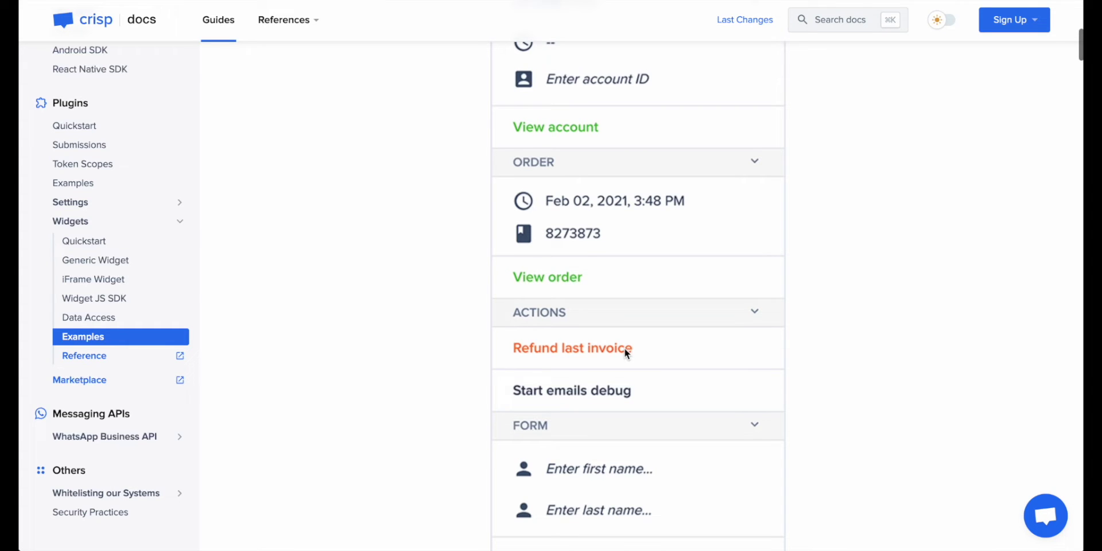
Scroll the widget example code, highlighting data_user_creation_date and button_account, down to button_refund in section_actions.
scroll(624, 348, "down", 10)
scroll(625, 352, "up", 1)
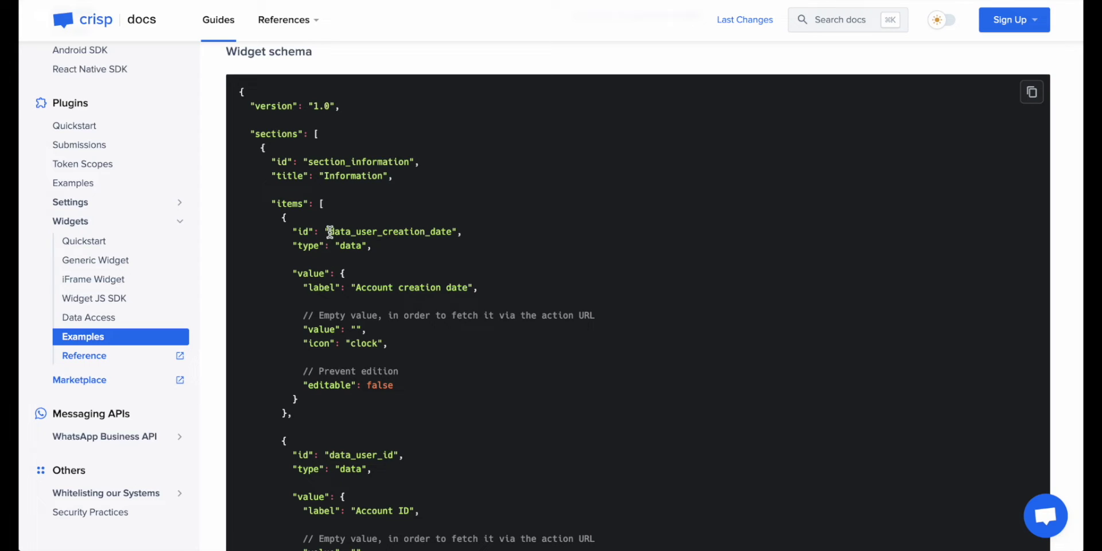
left_click_drag(327, 231, 451, 232)
scroll(451, 233, "down", 3)
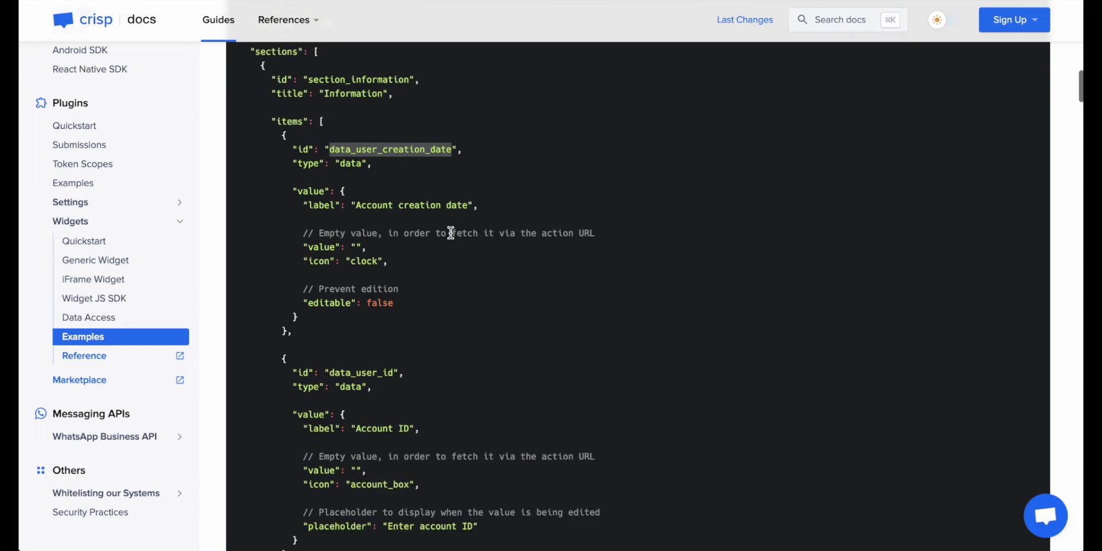
left_click_drag(330, 293, 394, 293)
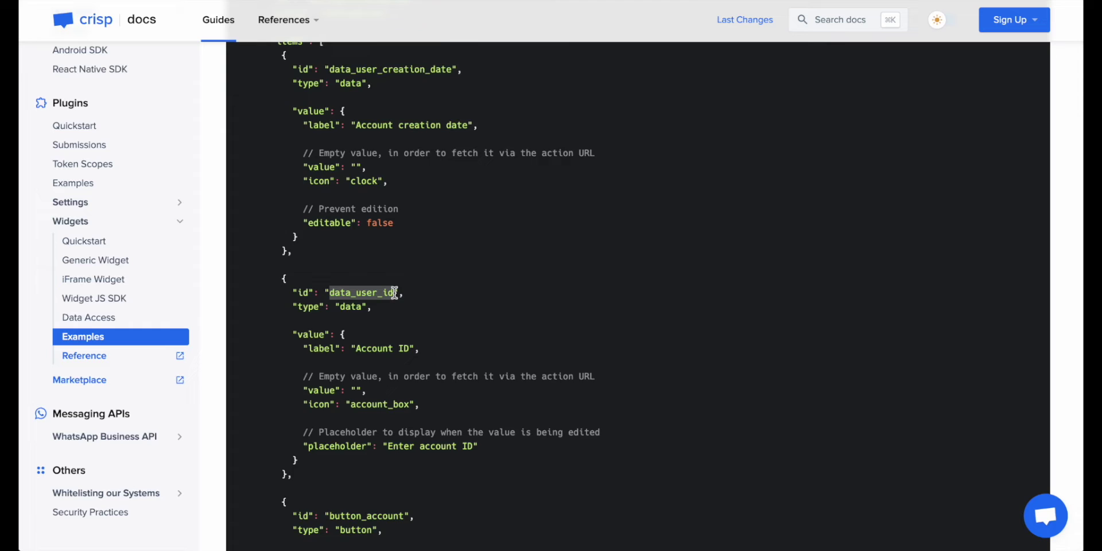
scroll(394, 292, "down", 3)
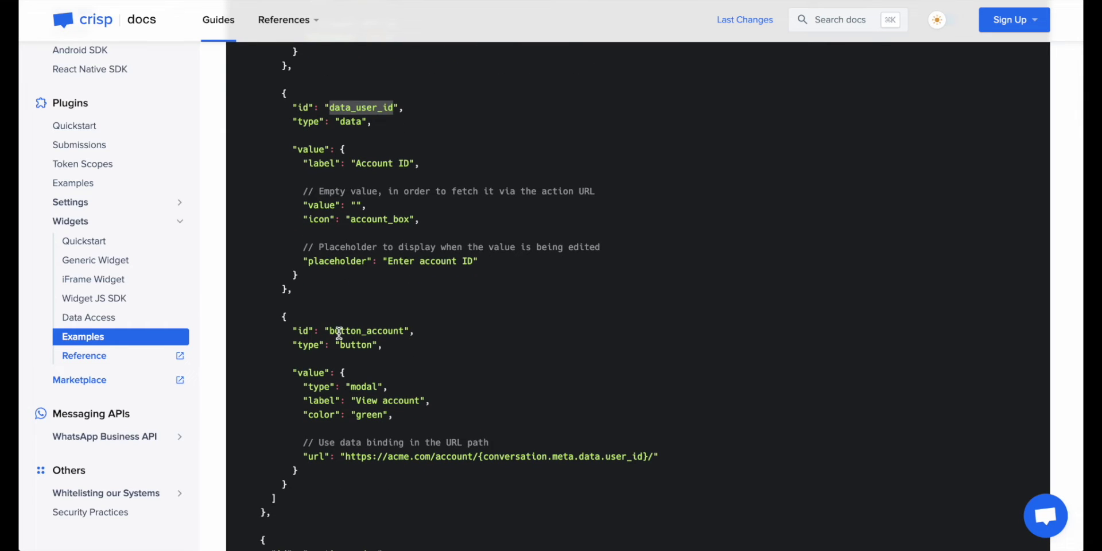
double_click(338, 331)
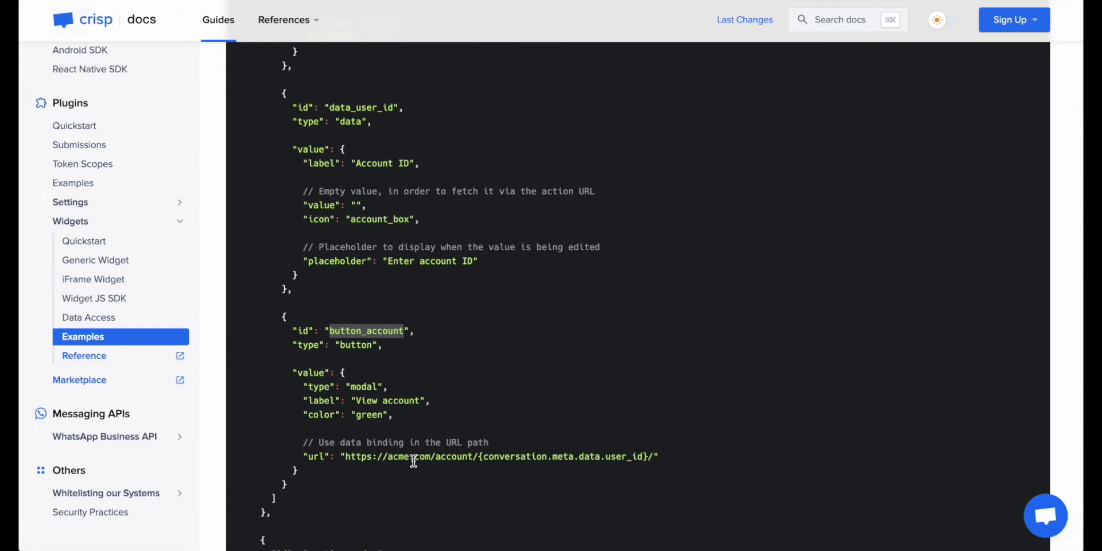
scroll(411, 465, "down", 2)
scroll(411, 465, "down", 10)
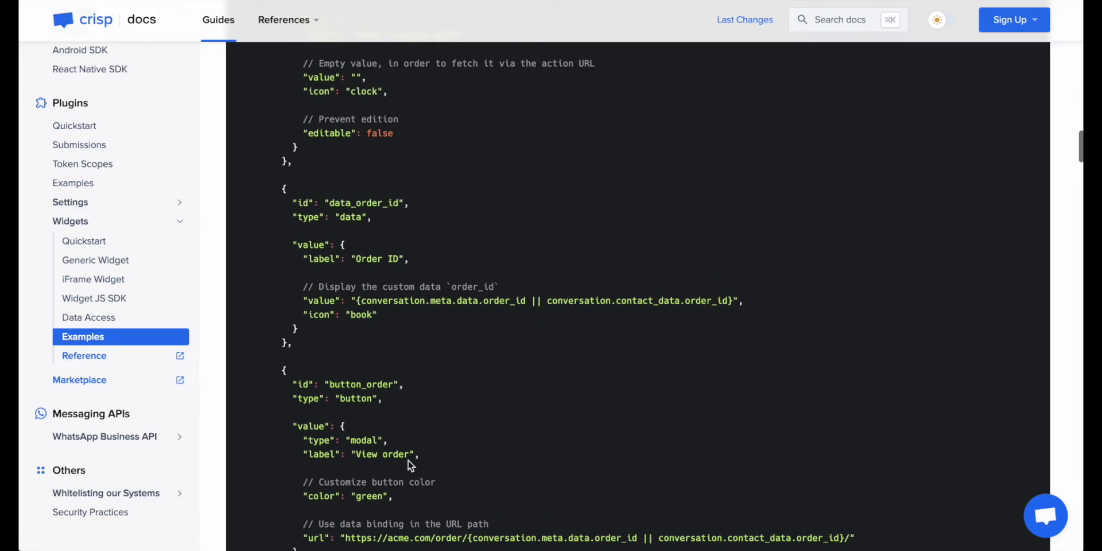
scroll(410, 464, "down", 3)
scroll(389, 402, "down", 4)
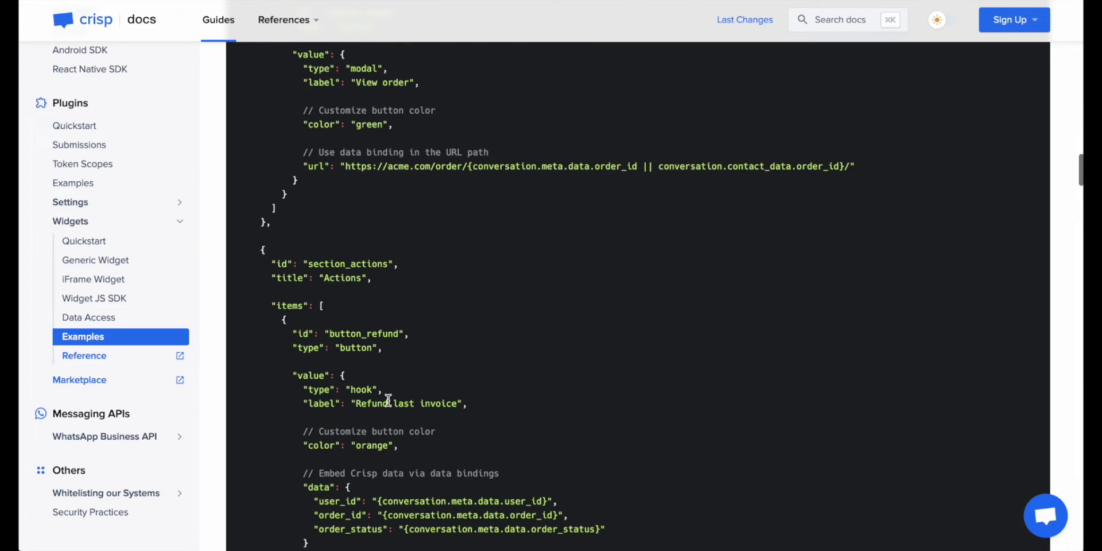
scroll(385, 390, "down", 3)
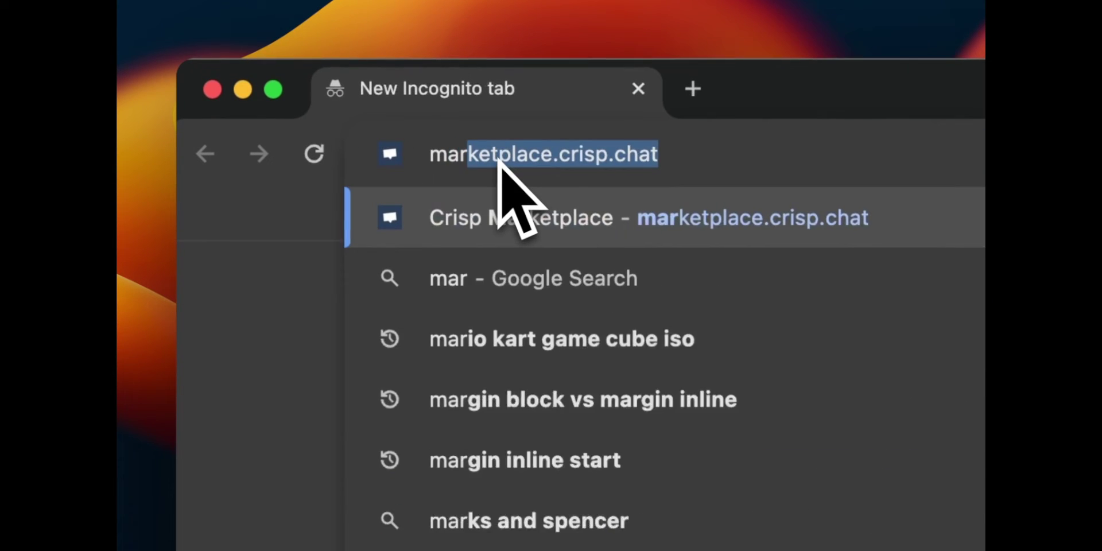
Load marketplace.crisp.chat and start signing up with the developer's first name, last name, e-mail and password.
key("Return")
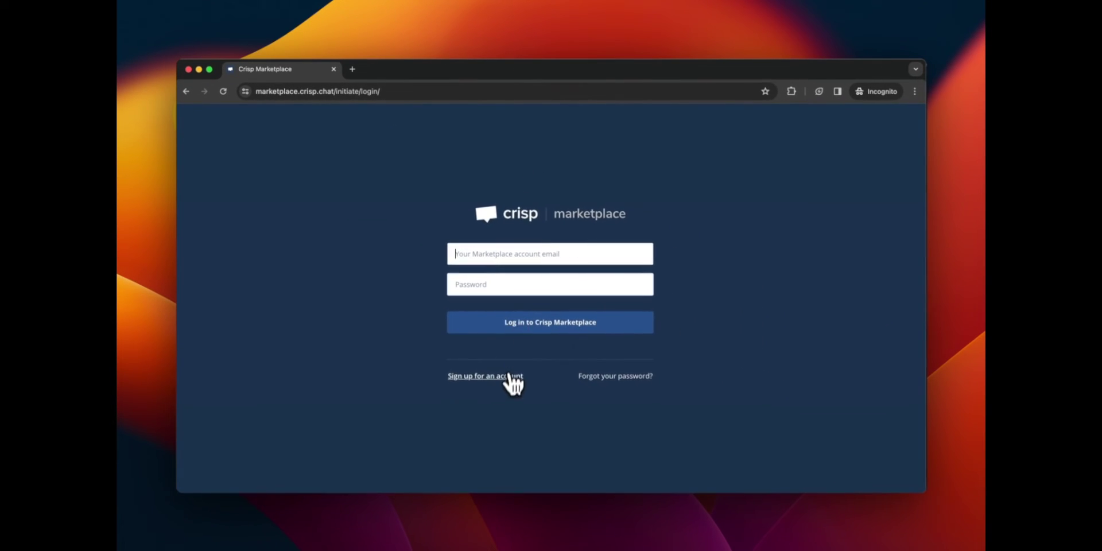
left_click(507, 381)
type("John")
key("Tab")
type("Doe")
key("Tab")
type("john.doe@gmail.com")
key("Tab")
type("•••••••••")
Enter company Acme, choose the CTO role and accept the terms of use.
left_click(499, 340)
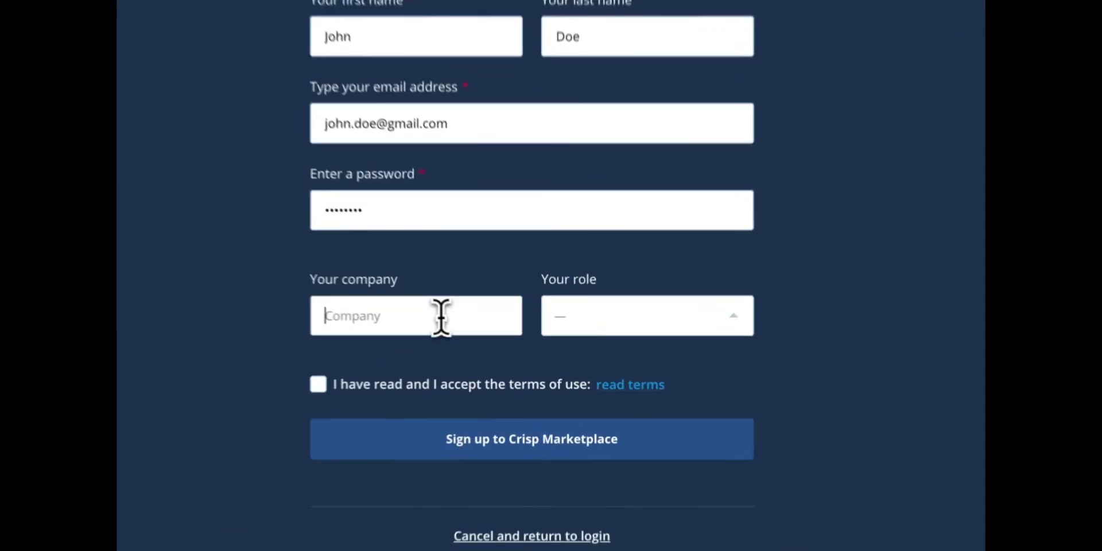
type("Acme")
left_click(613, 341)
left_click(605, 271)
left_click(430, 379)
Continue to the new developer dashboard and begin adding a trusted website from Settings.
left_click(529, 401)
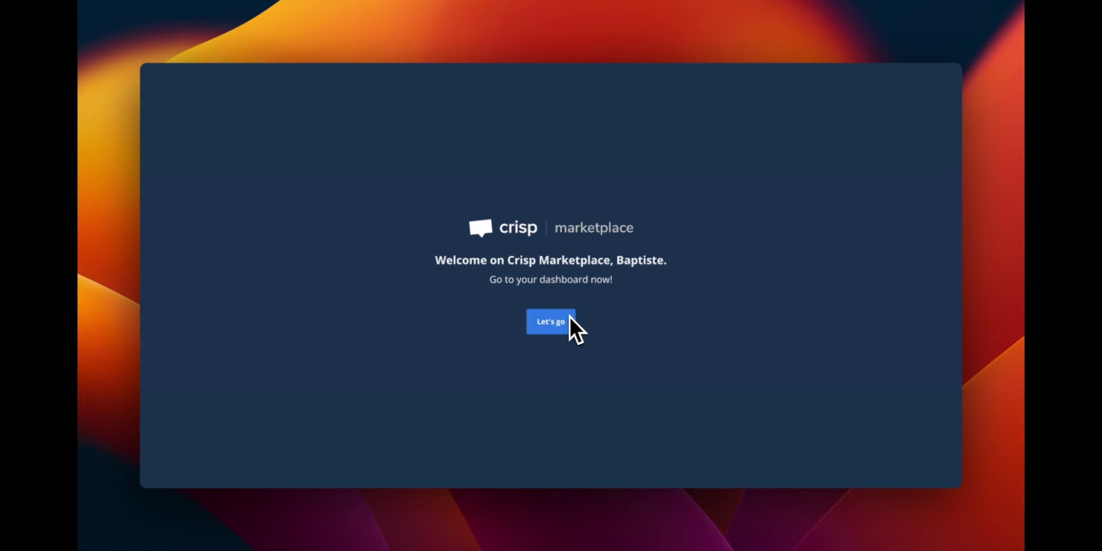
left_click(549, 321)
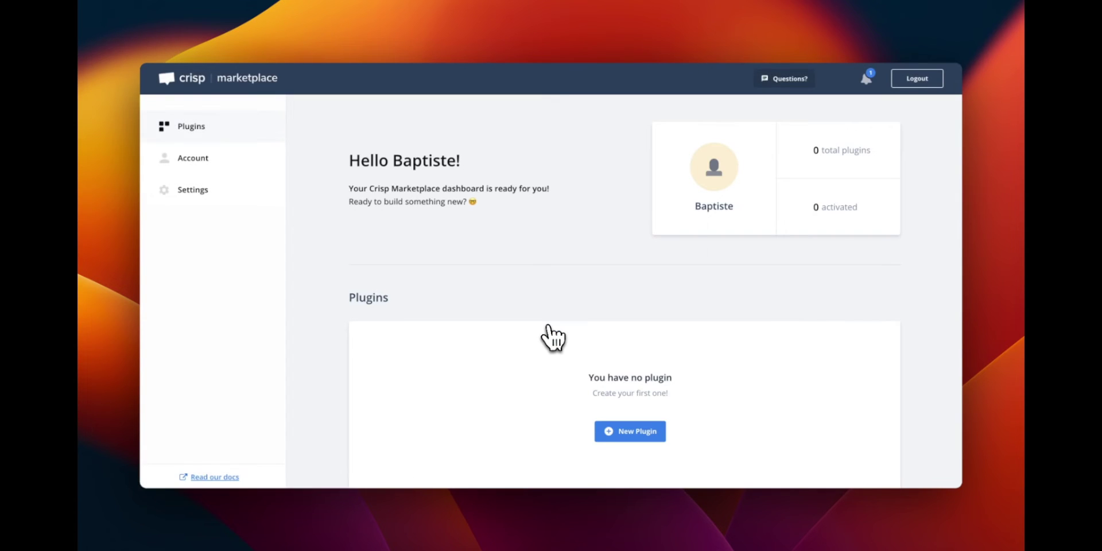
left_click(218, 194)
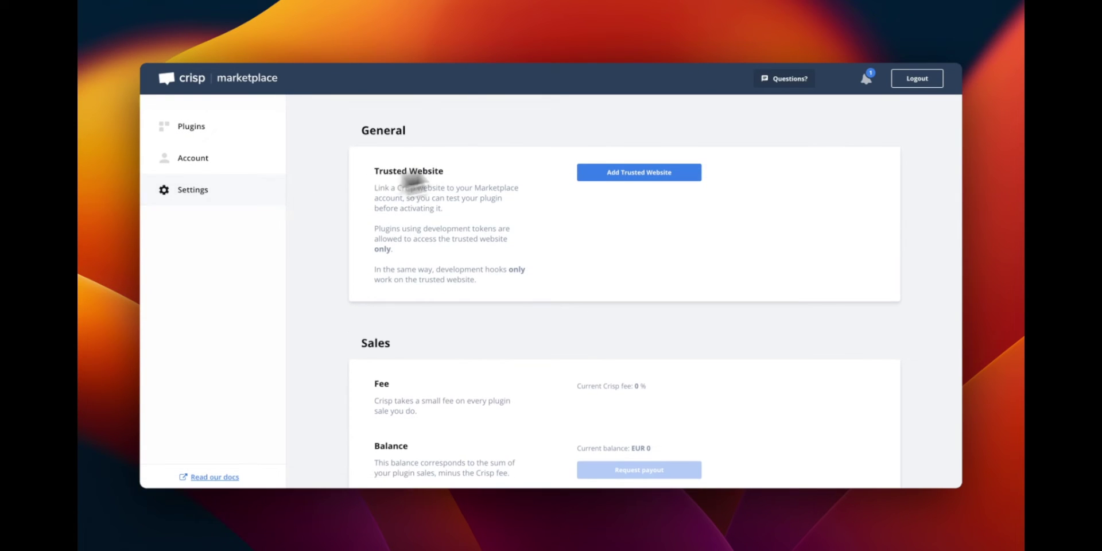
left_click(610, 176)
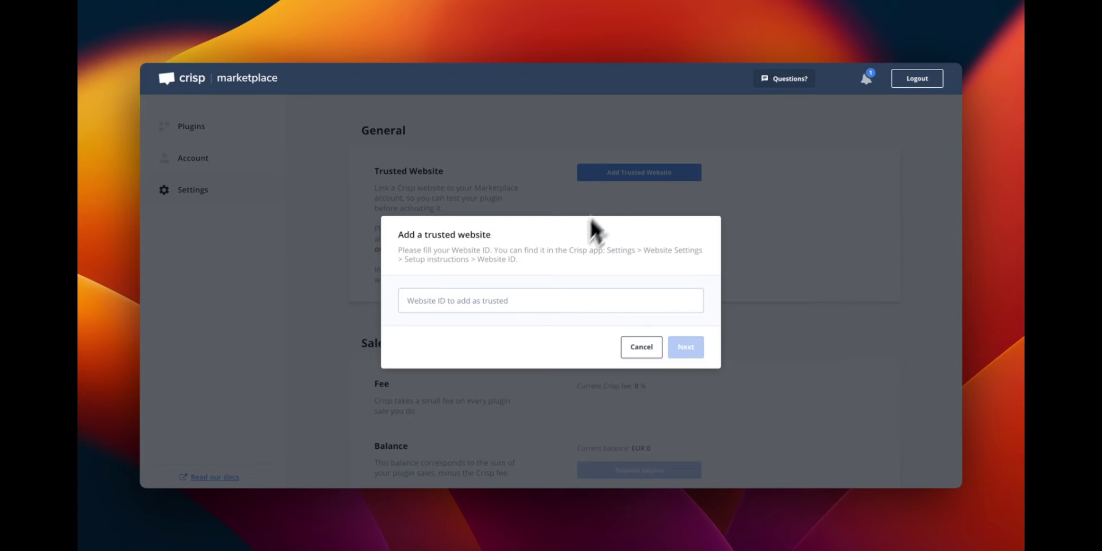
left_click(536, 301)
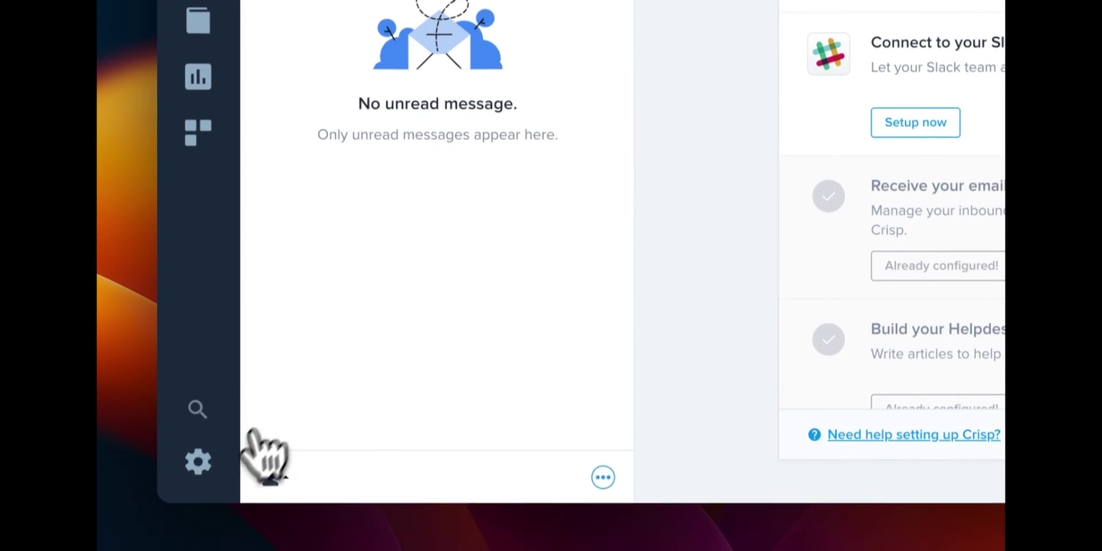
Copy the Crisp (Dev) website's Website ID from its Setup instructions and paste it into the trusted website box.
left_click(198, 489)
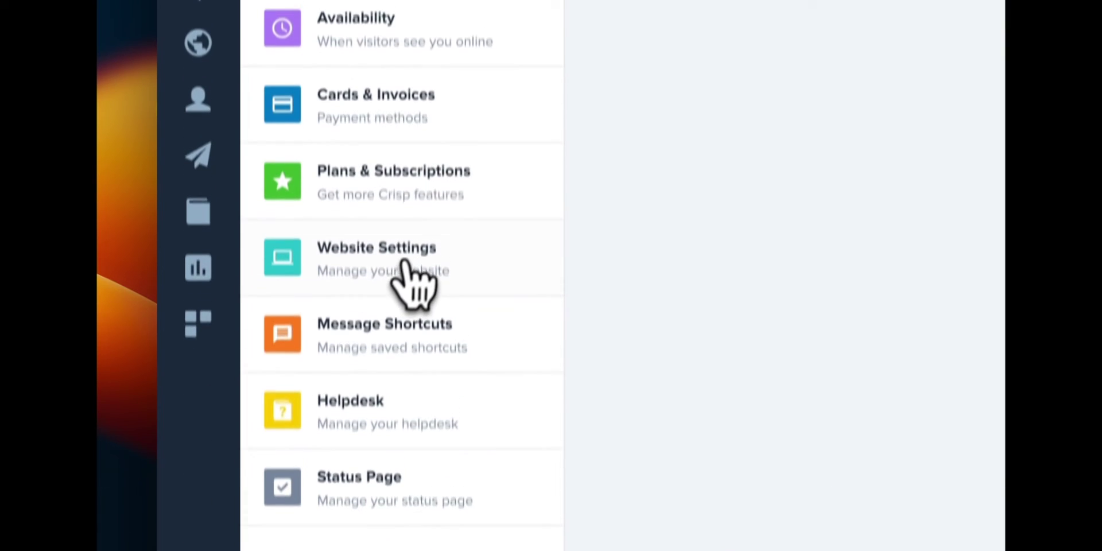
left_click(422, 74)
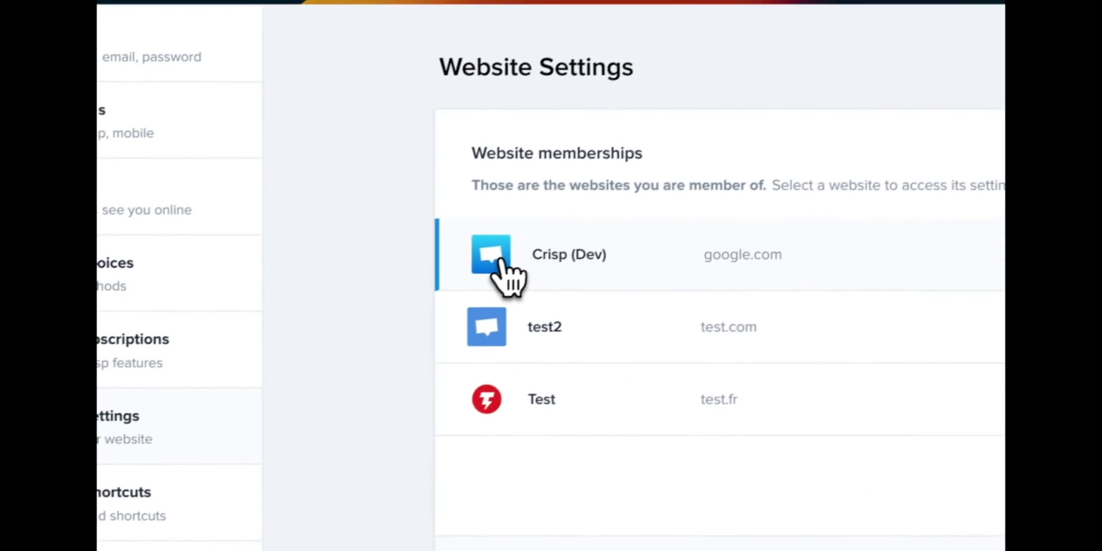
left_click(799, 131)
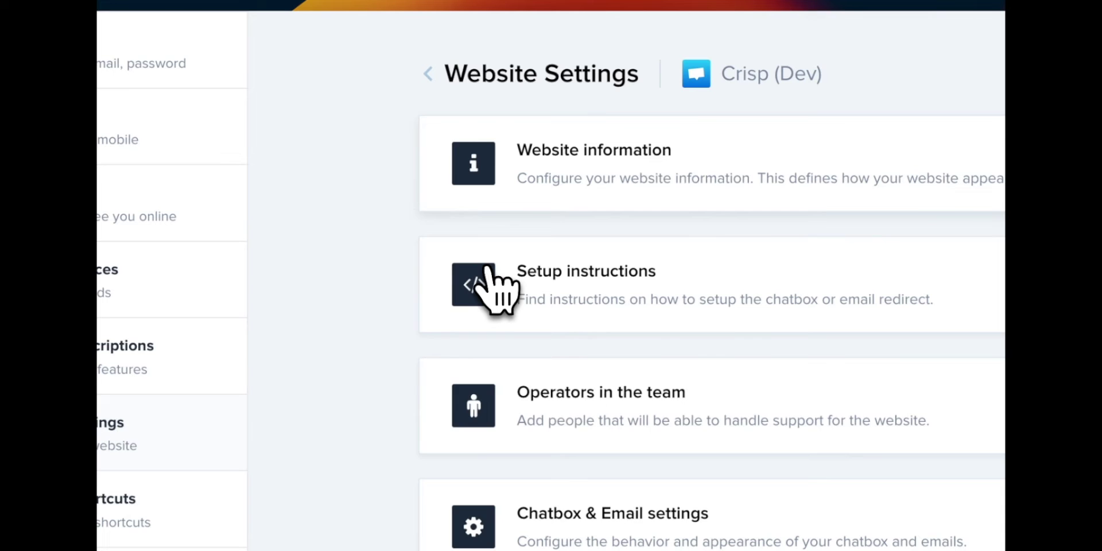
left_click(487, 270)
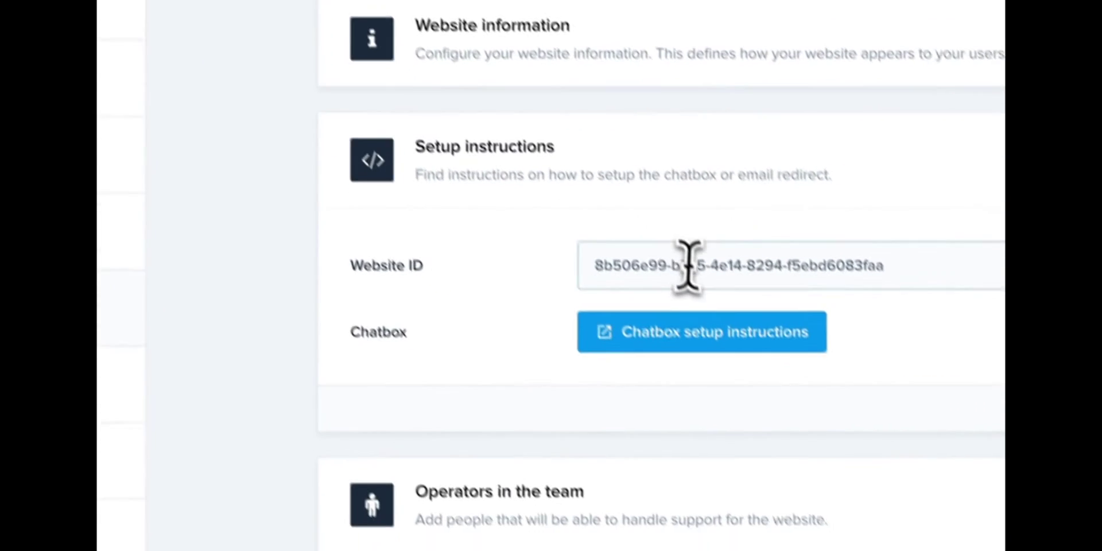
triple_click(791, 390)
key("ctrl+c")
key("ctrl+v")
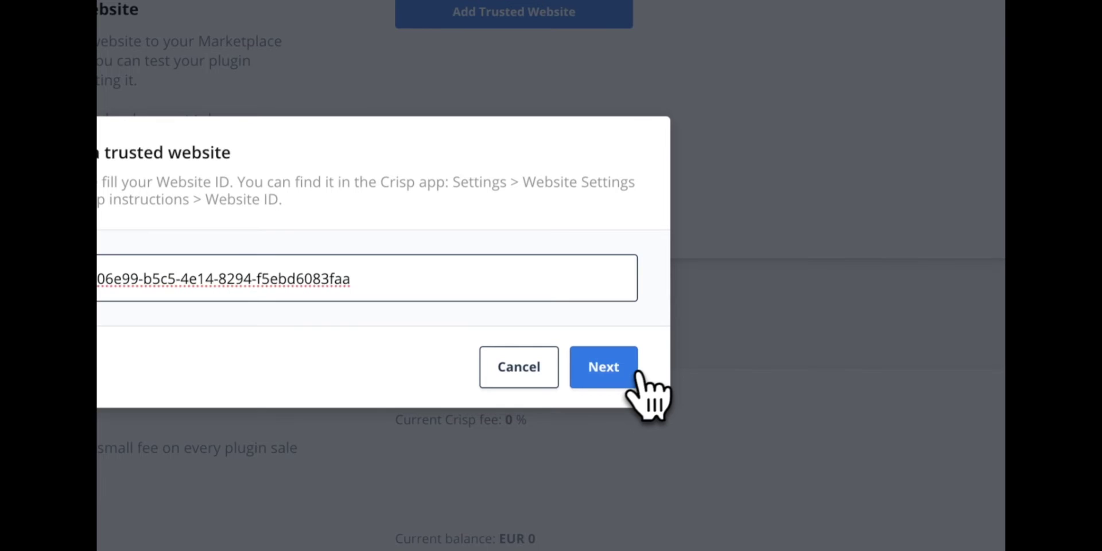
Advance to the login step and enter the Crisp account e-mail, fixing a typo, and its password.
left_click(631, 371)
type("mycrispaccpun")
key("super+a")
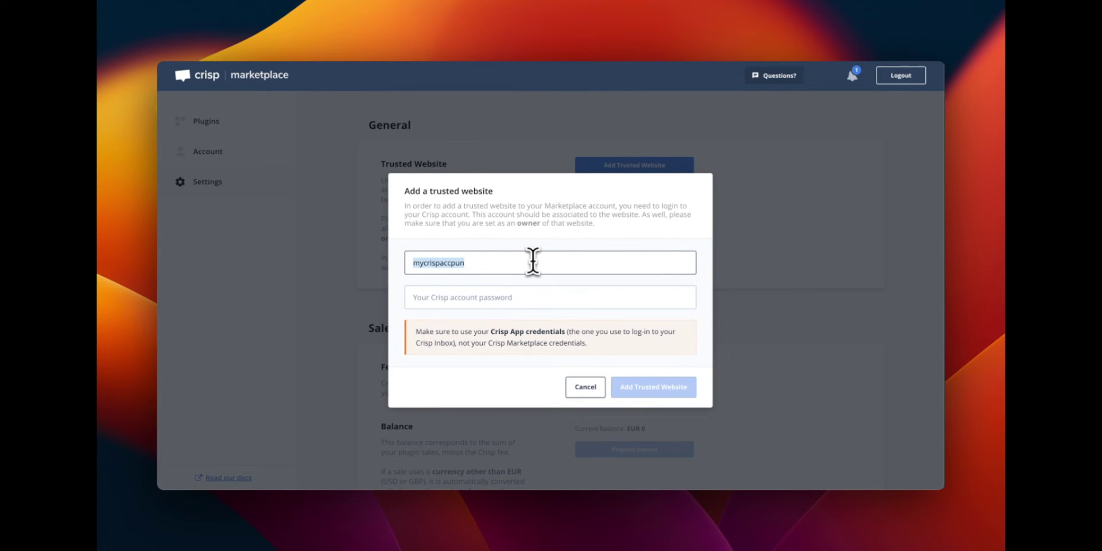
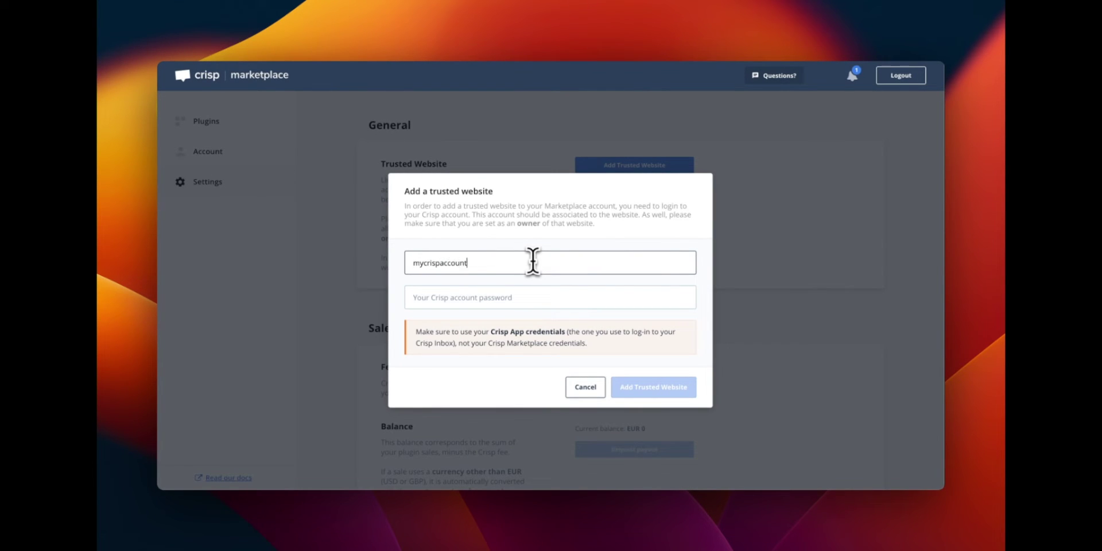
key("Tab")
type("password")
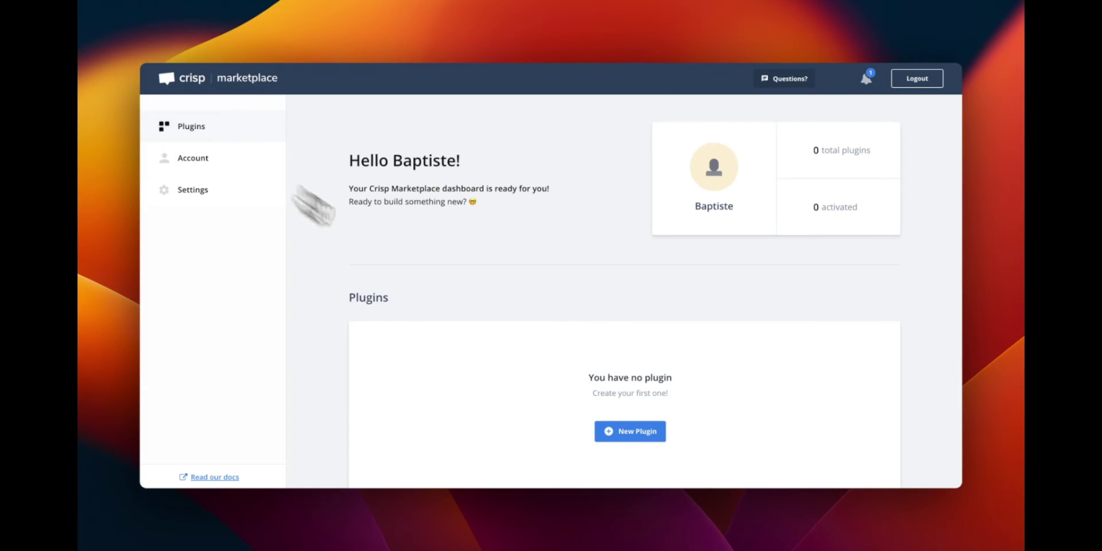
Create a plugin named 'My first plugin' described as 'Create a custom chatbot with Whatsapp'.
left_click(658, 437)
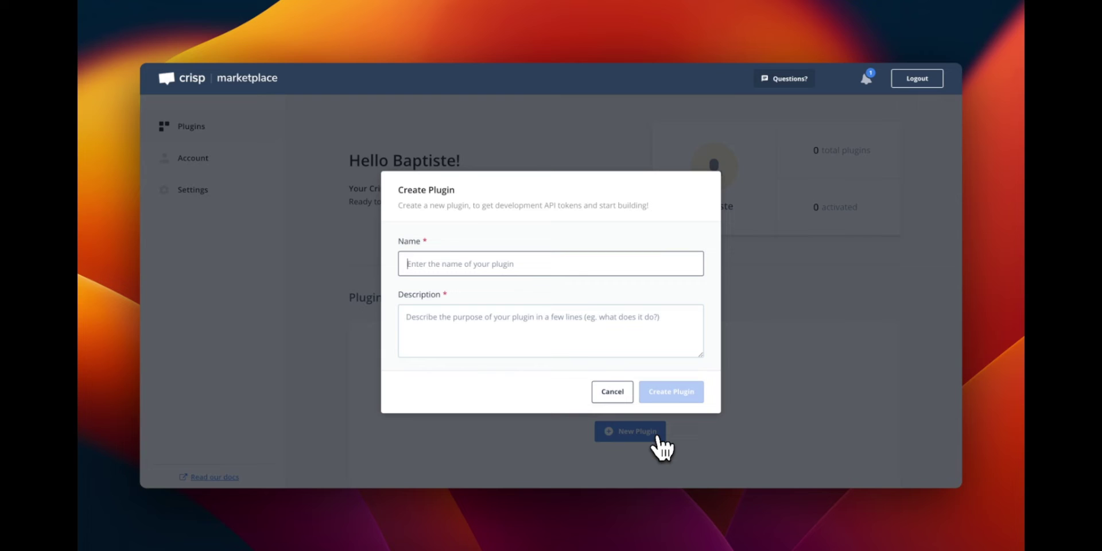
type("My first plugin")
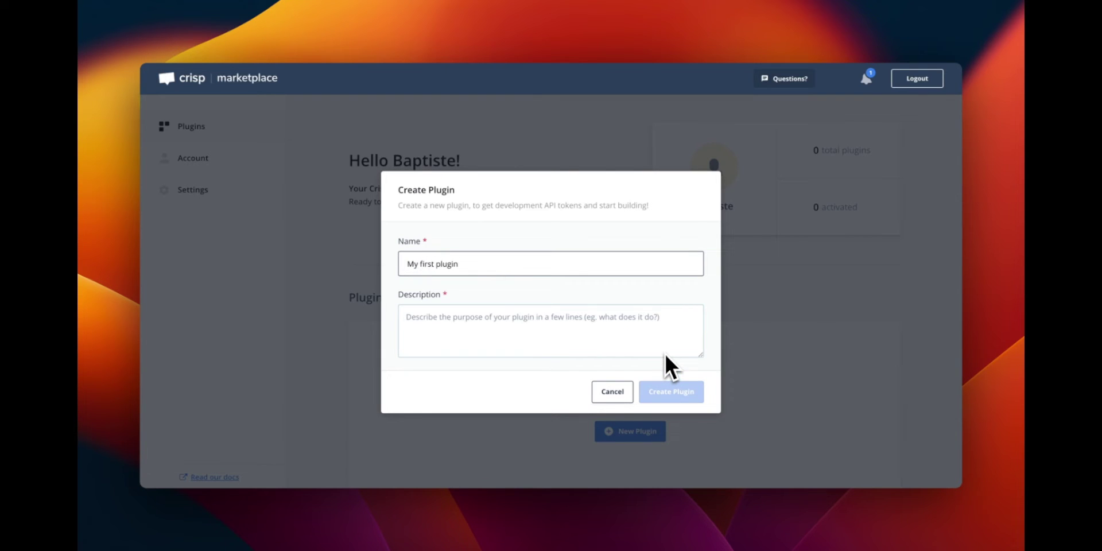
key("Tab")
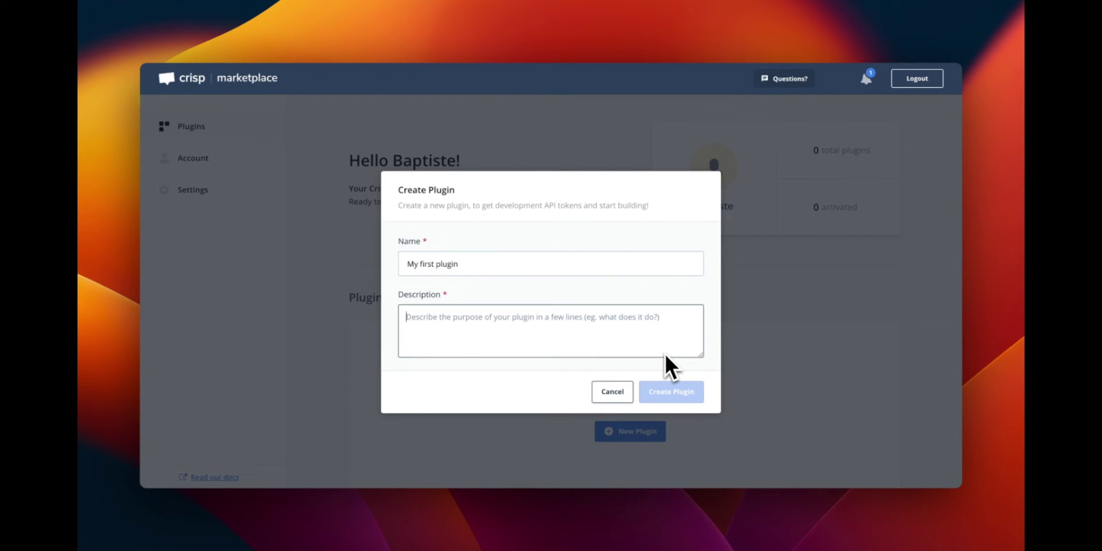
type("Create a custom chatb")
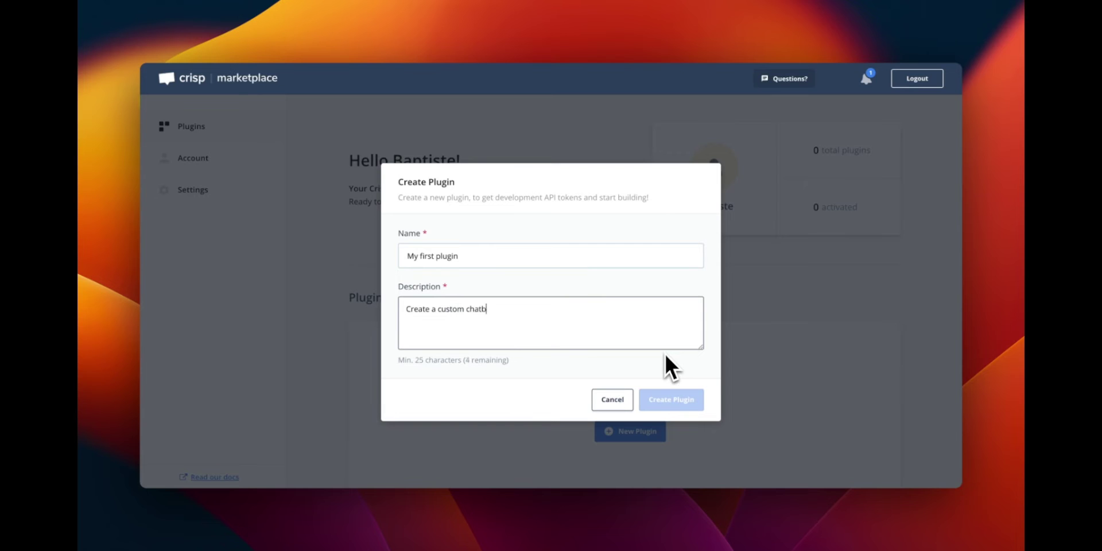
type("ot with Whatsapp")
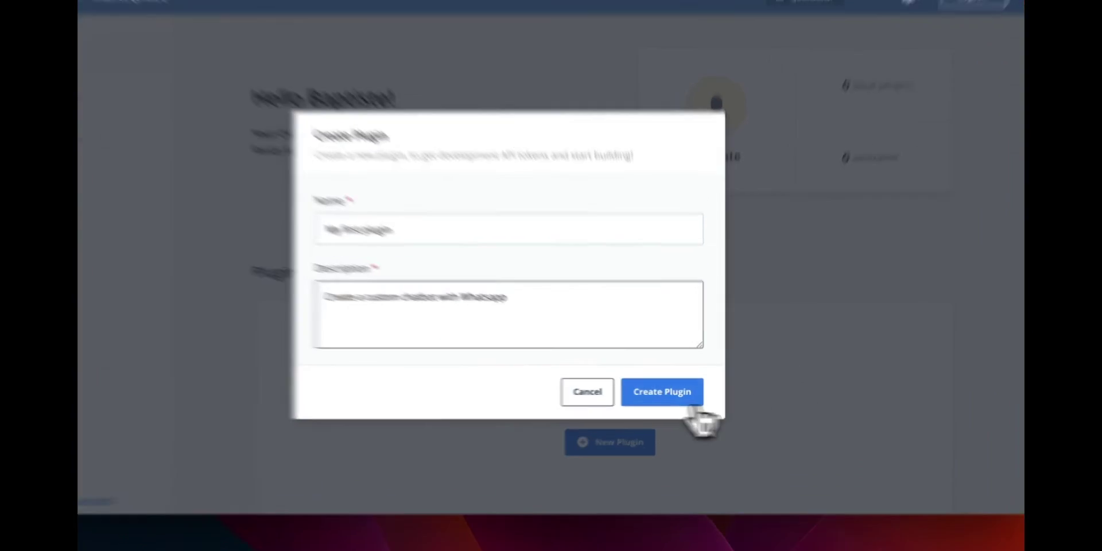
left_click(672, 402)
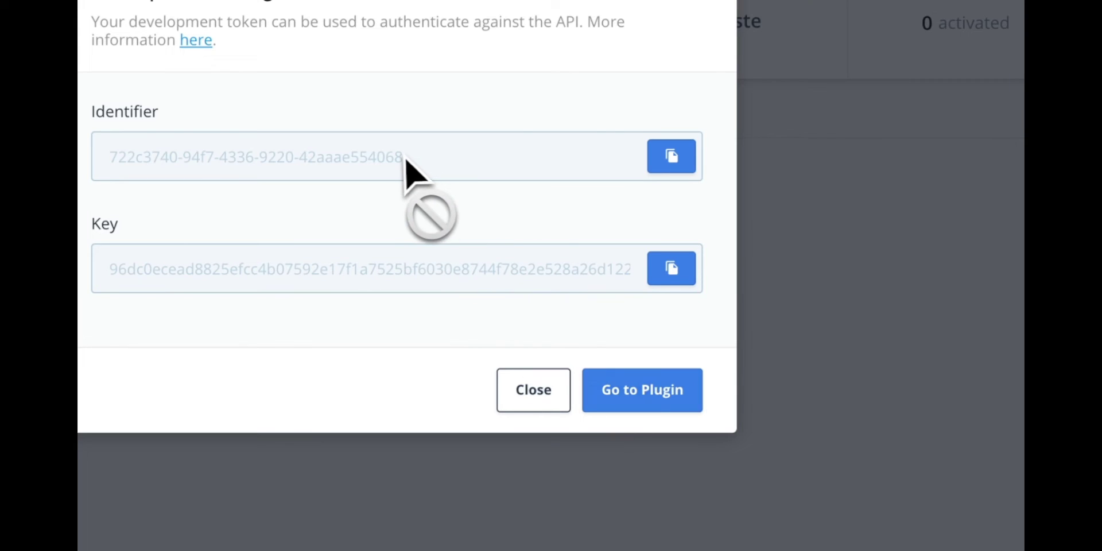
Select the development token's identifier and key, then go to the plugin's Overview page.
triple_click(401, 164)
triple_click(406, 267)
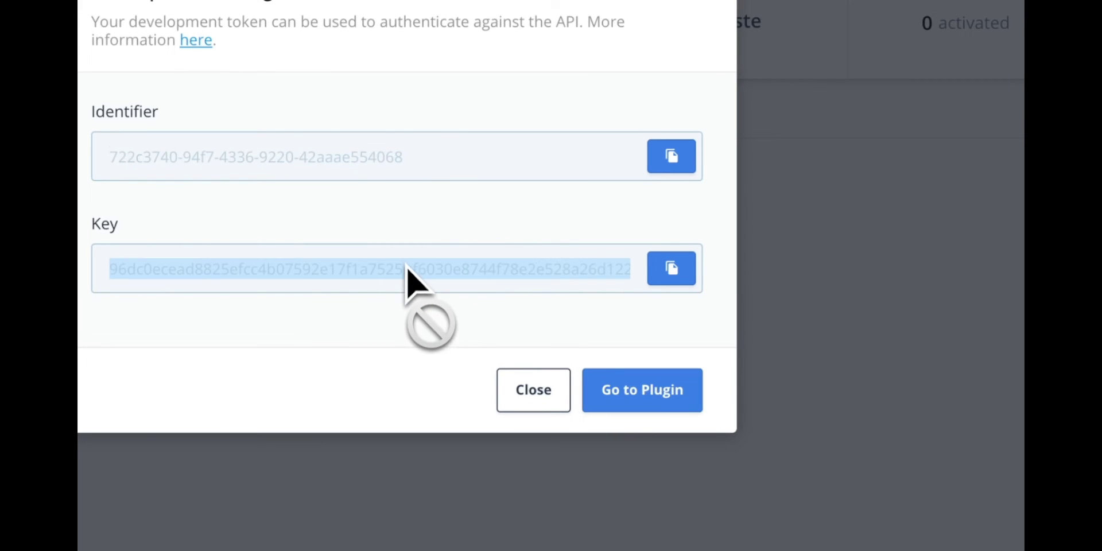
left_click(673, 396)
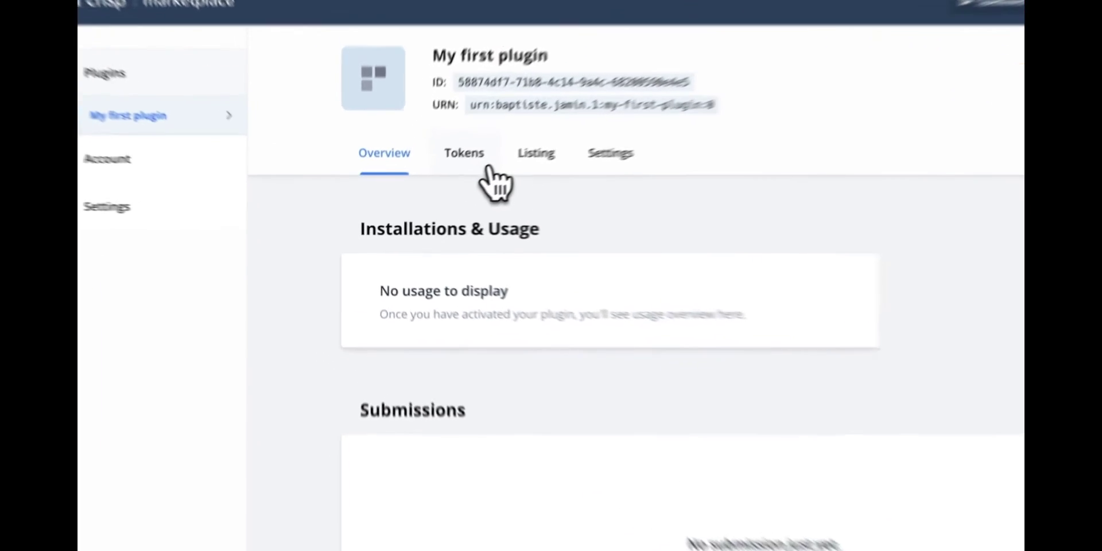
Show the plugin's tokens, including the production token's 5000 requests-per-day rate limit threshold.
left_click(445, 188)
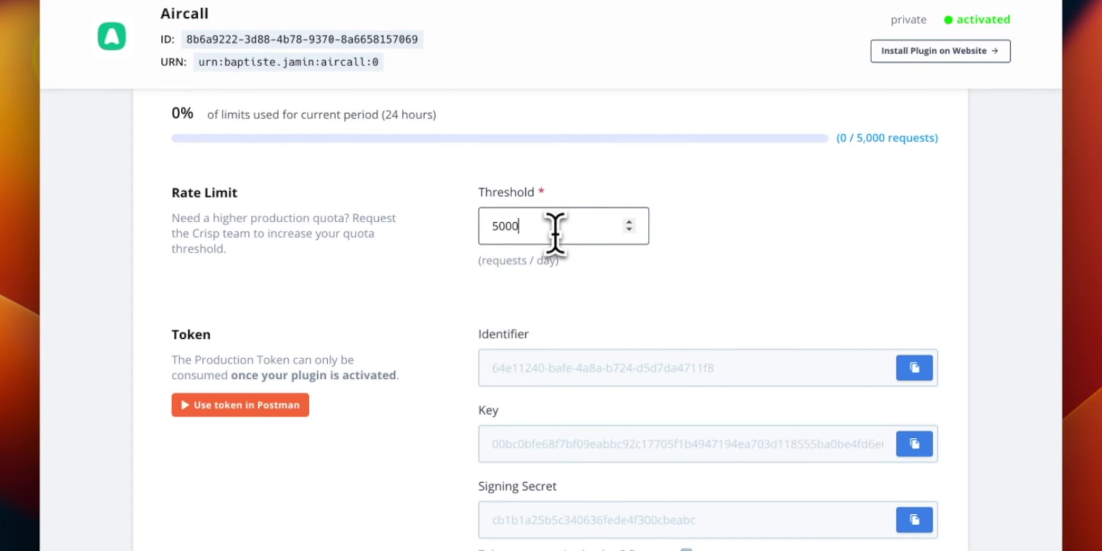
Begin a quota justification, then add the website:conversation:initiate read scope described as 'create a new conv'.
left_click(629, 334)
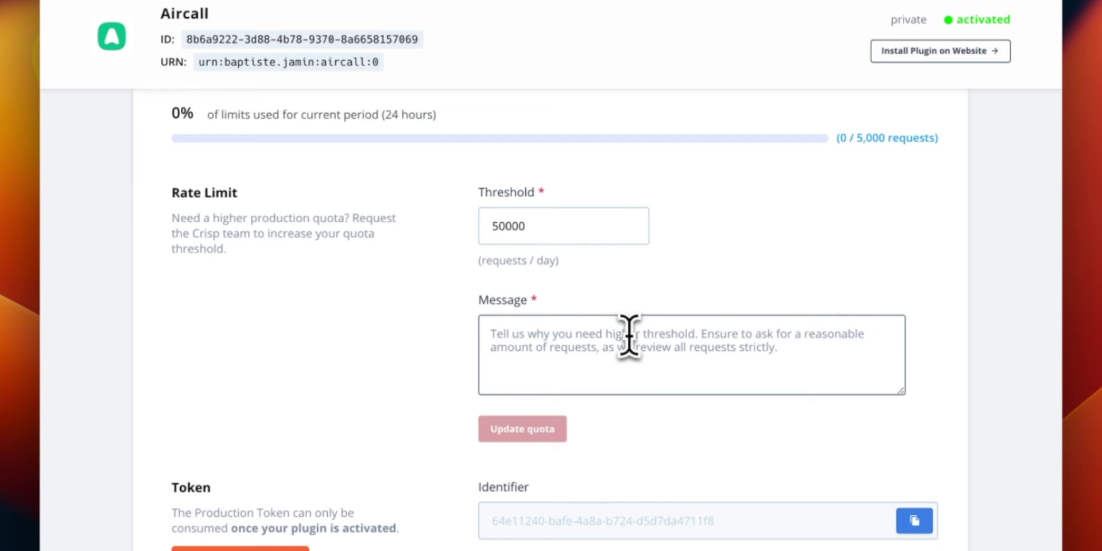
type("My pro")
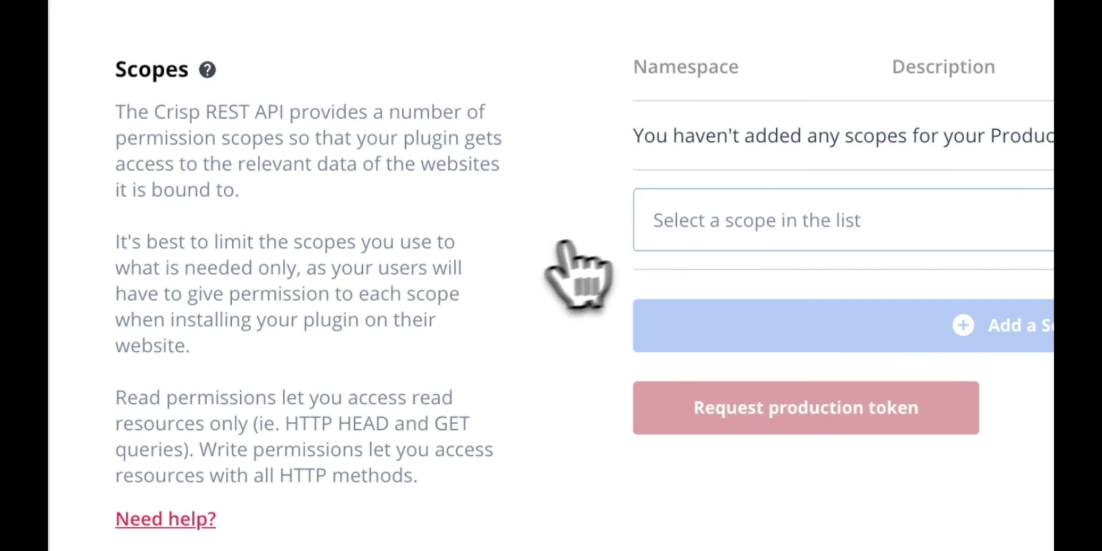
left_click(666, 223)
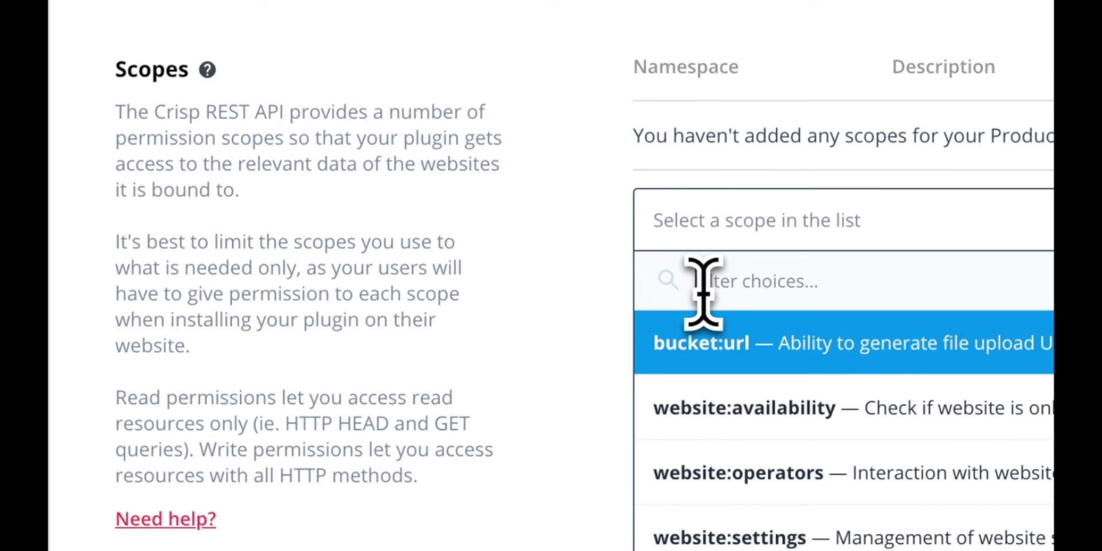
type("conv")
left_click(758, 338)
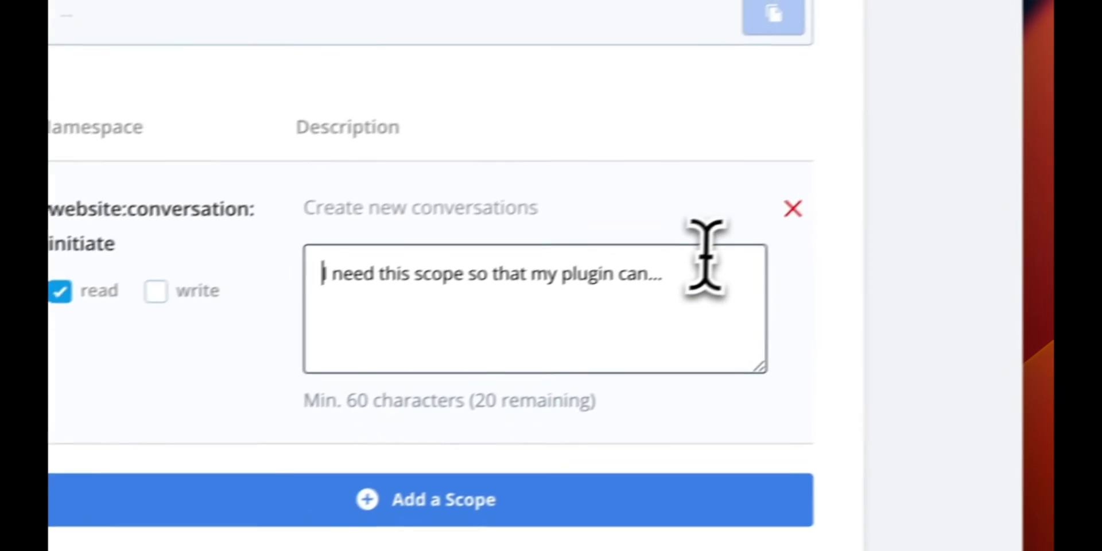
left_click(705, 269)
key("BackSpace")
type("create a new conv")
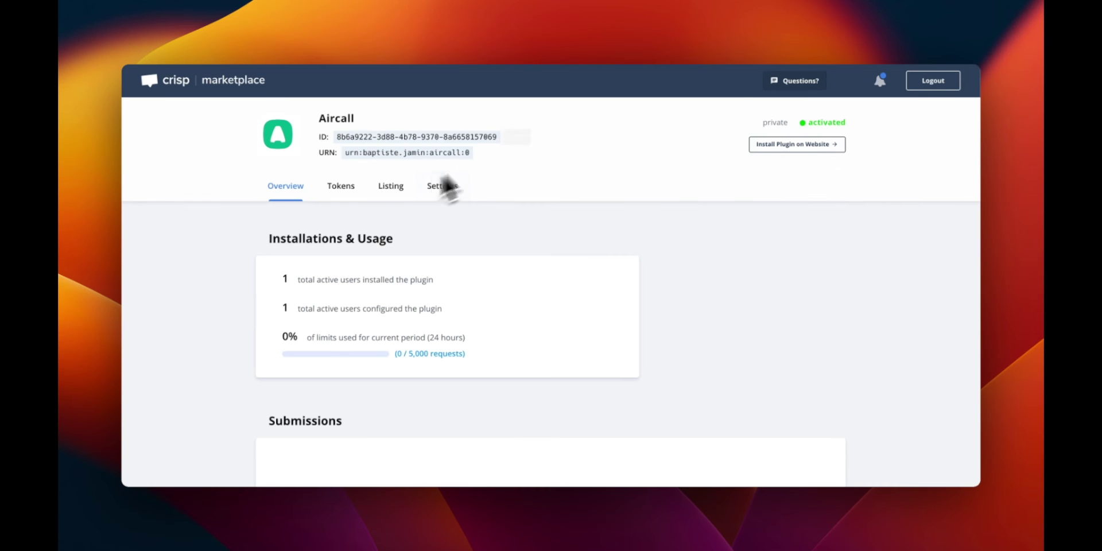
Load the plugin's development token into Postman, confirming the Website ID.
left_click(789, 151)
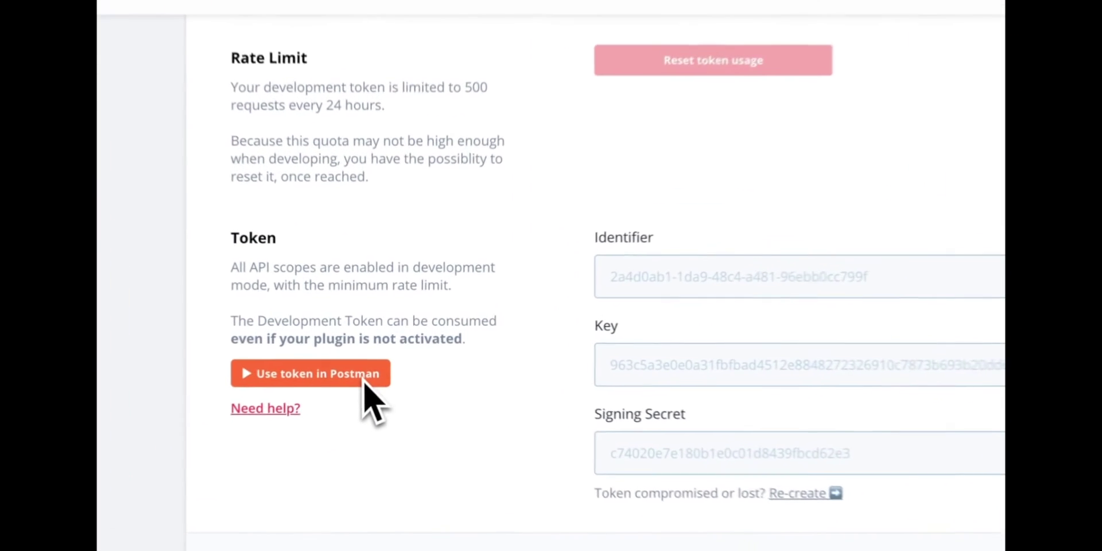
left_click(359, 379)
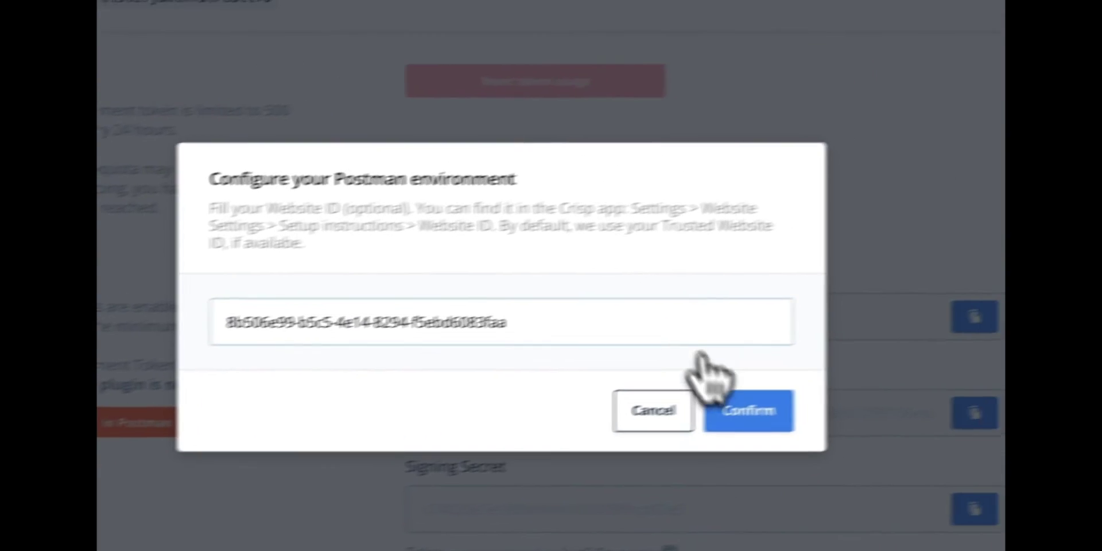
left_click(732, 406)
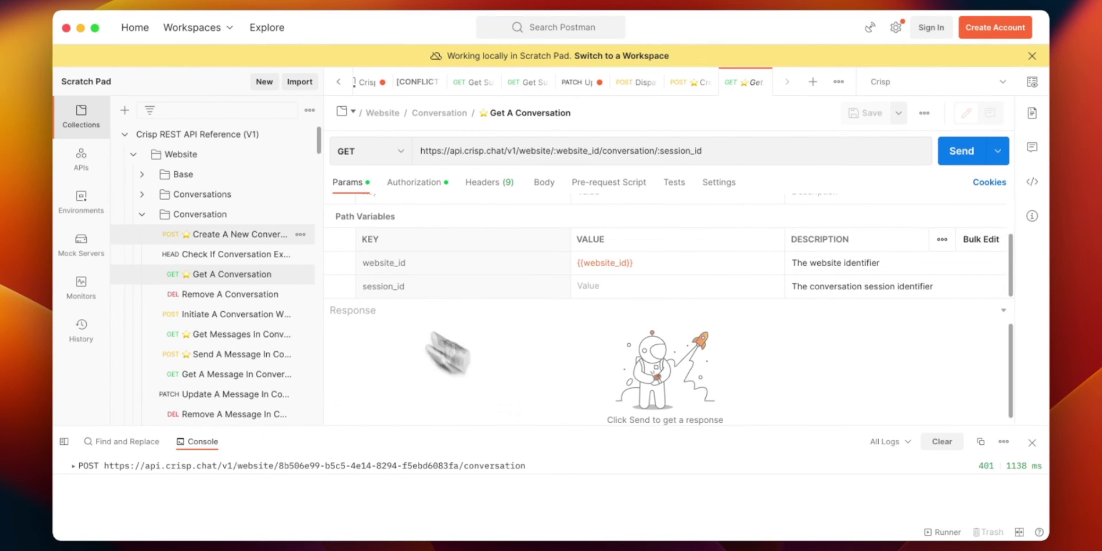
Browse the Crisp REST API collection in Postman, viewing the Add New People Profile request.
left_click(199, 214)
scroll(201, 321, "down", 3)
left_click(205, 342)
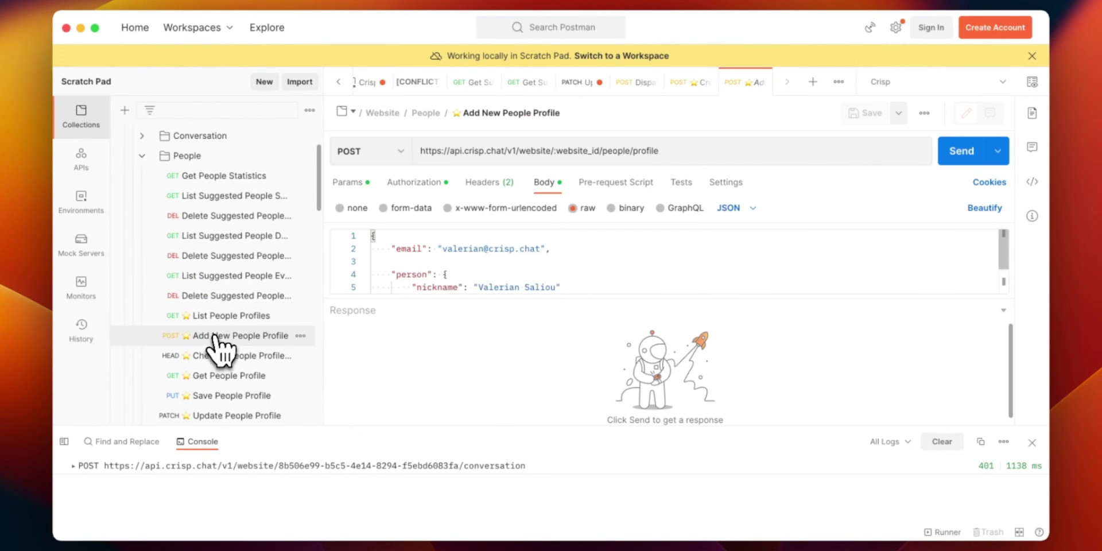
scroll(453, 284, "down", 2)
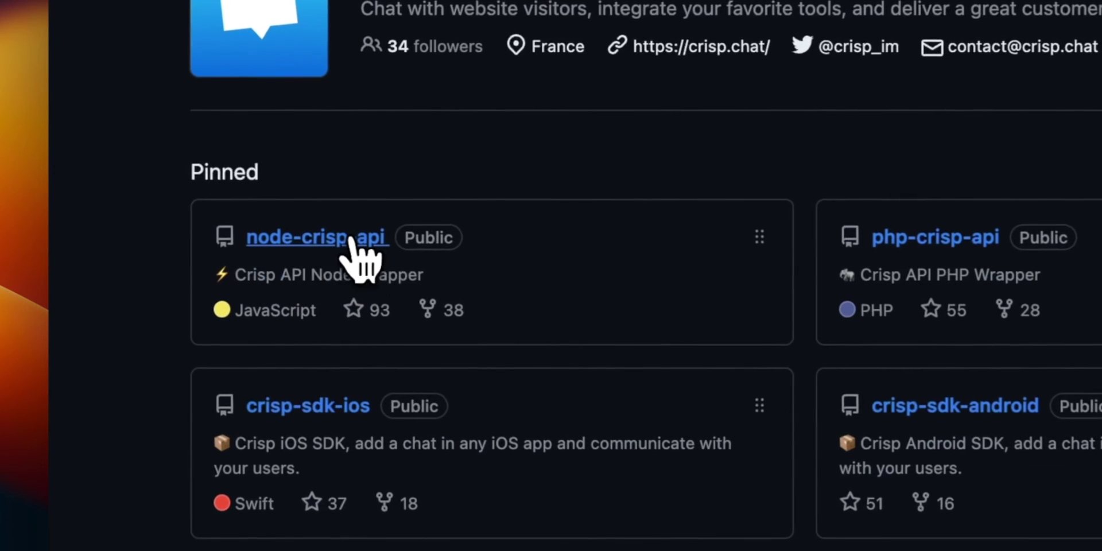
Find the npm install command in the node-crisp-api repository on GitHub.
left_click(347, 241)
scroll(362, 258, "down", 5)
scroll(356, 241, "down", 10)
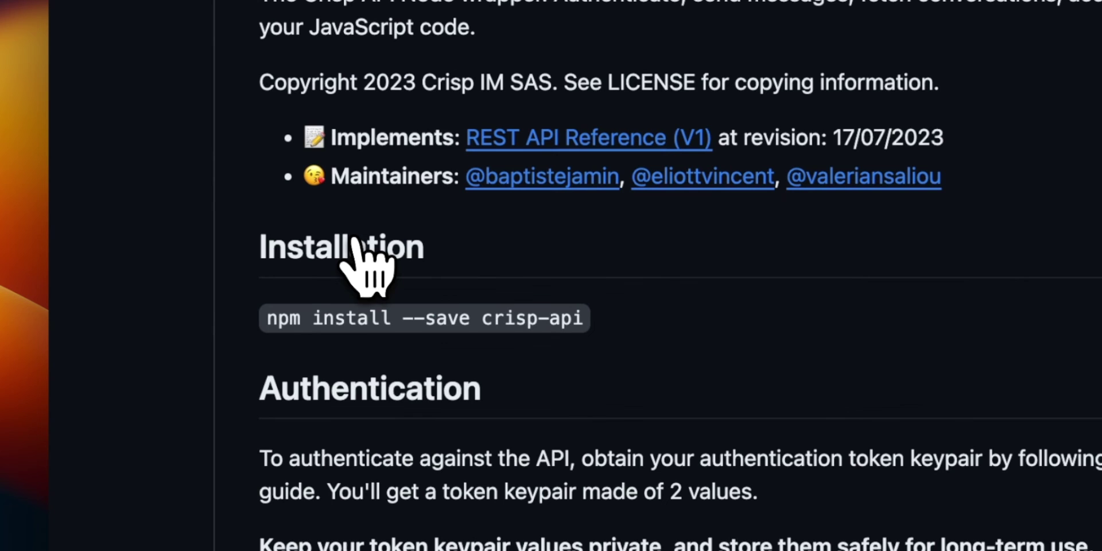
Initialise the marketplace-example npm project with defaults and install node-crisp-api with --save.
triple_click(362, 317)
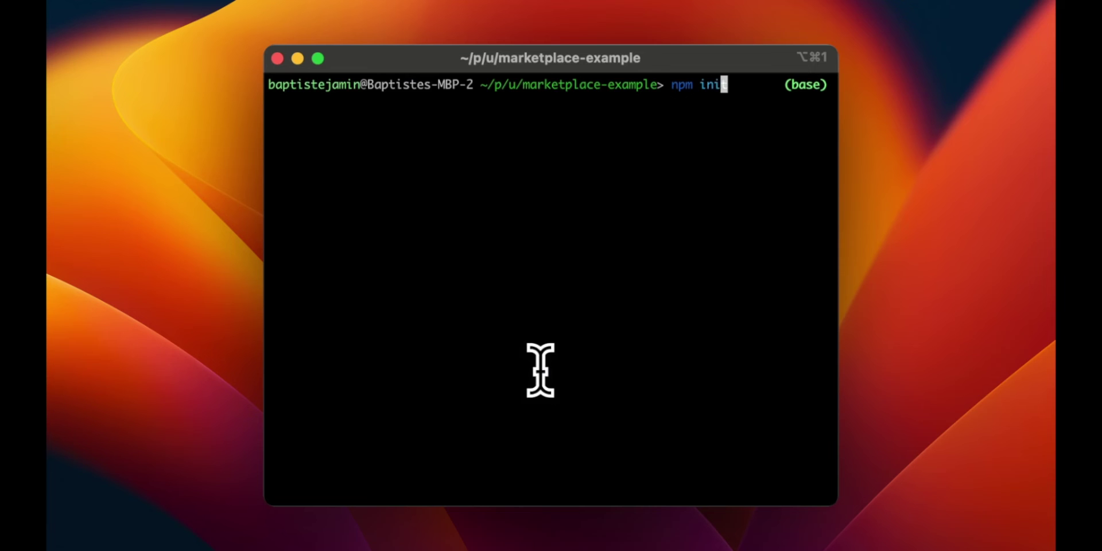
type("t")
key("Return")
key("Return")
key("Return")
key("Return")
key("Return")
key("Return")
key("Return")
key("Return")
key("Return")
key("Return")
key("Return")
type("n")
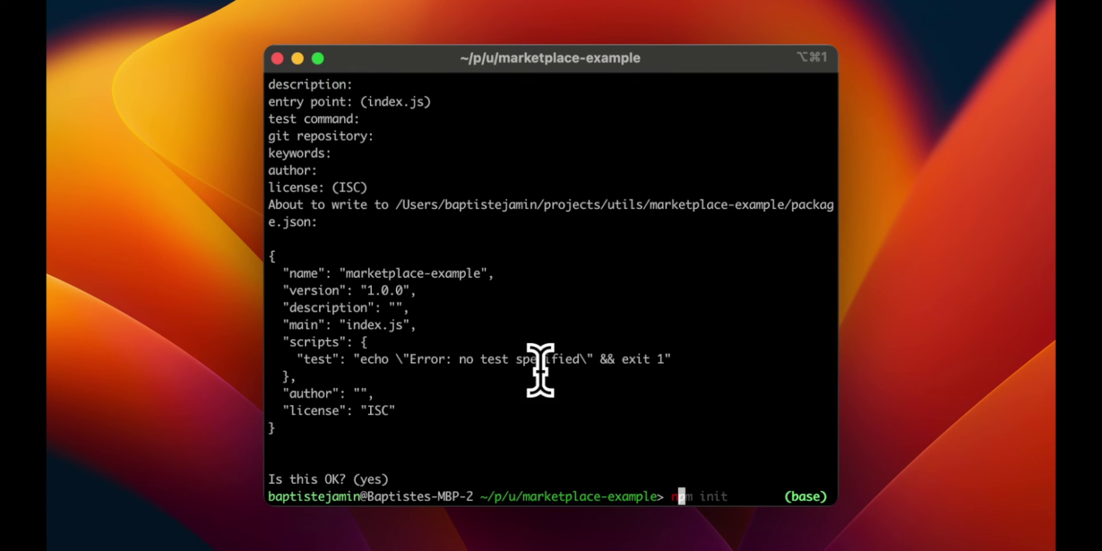
type("pm install --save node-crisp-api")
key("Return")
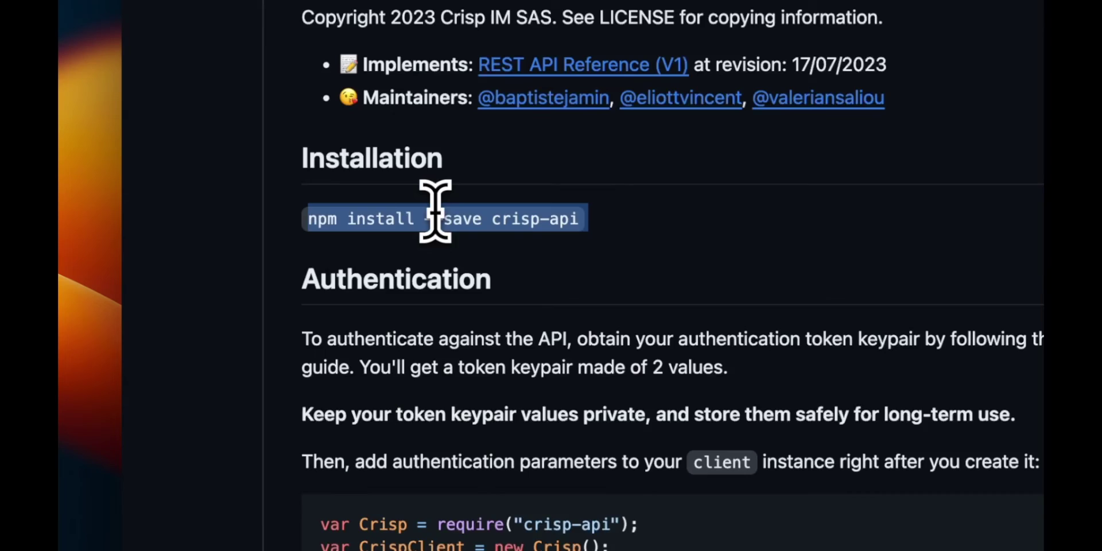
Paste the README example code into index.js, save it, and select the line-4 identifier and key placeholders.
scroll(430, 209, "down", 10)
left_click_drag(348, 154, 467, 455)
key("super+c")
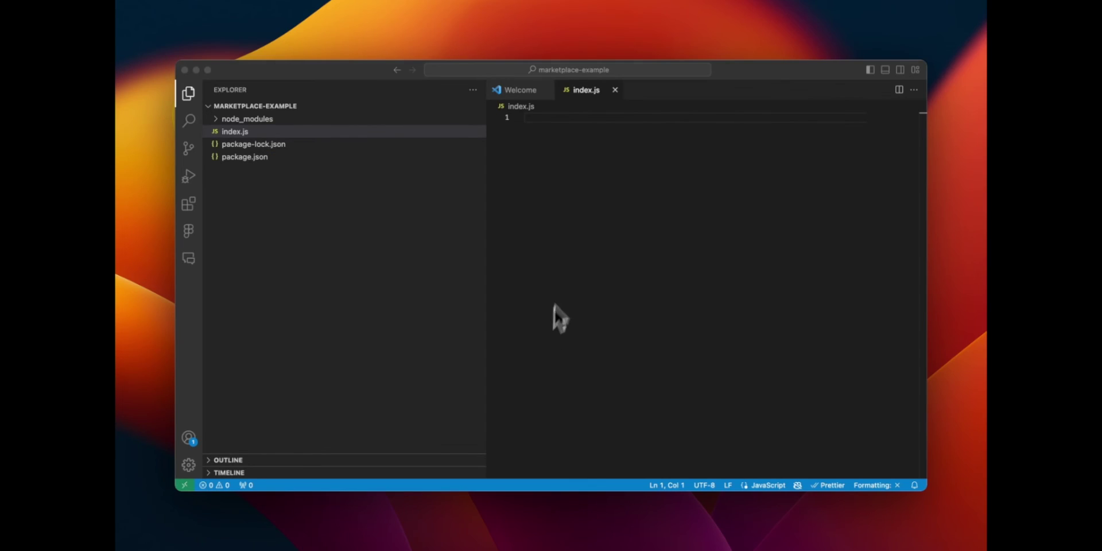
left_click(573, 241)
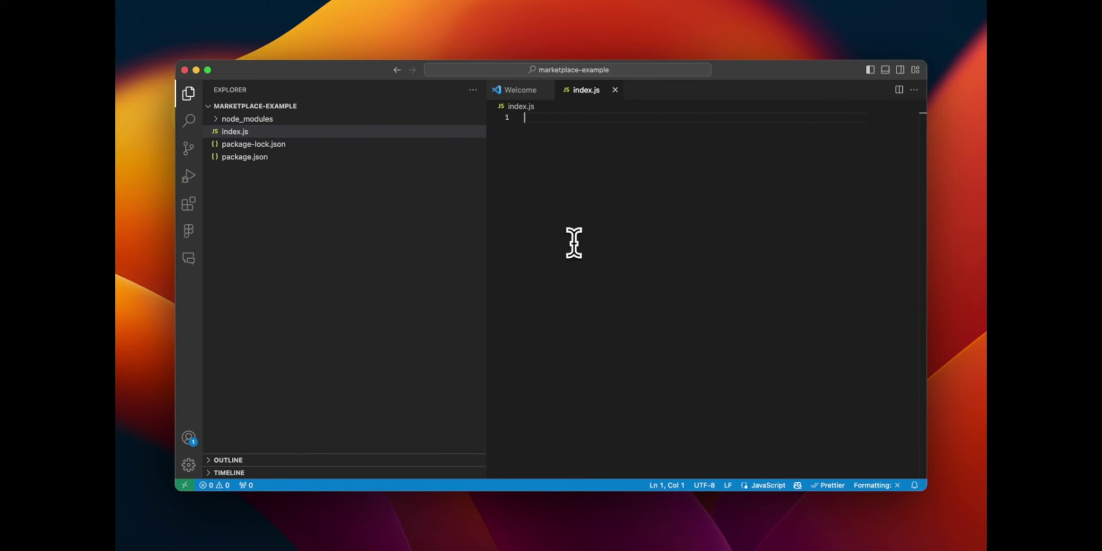
key("super+v")
key("super+s")
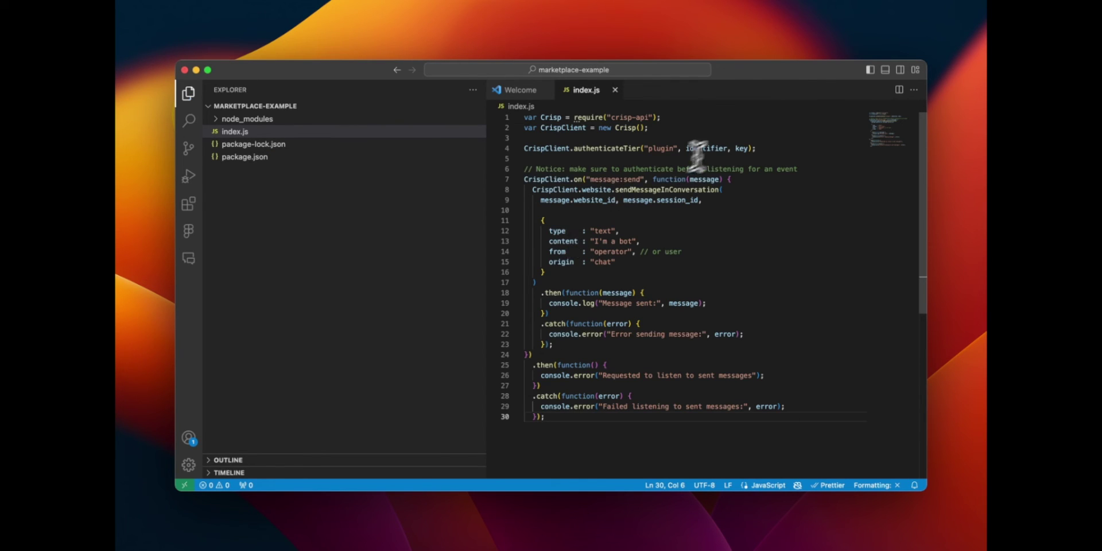
double_click(710, 147)
double_click(739, 148)
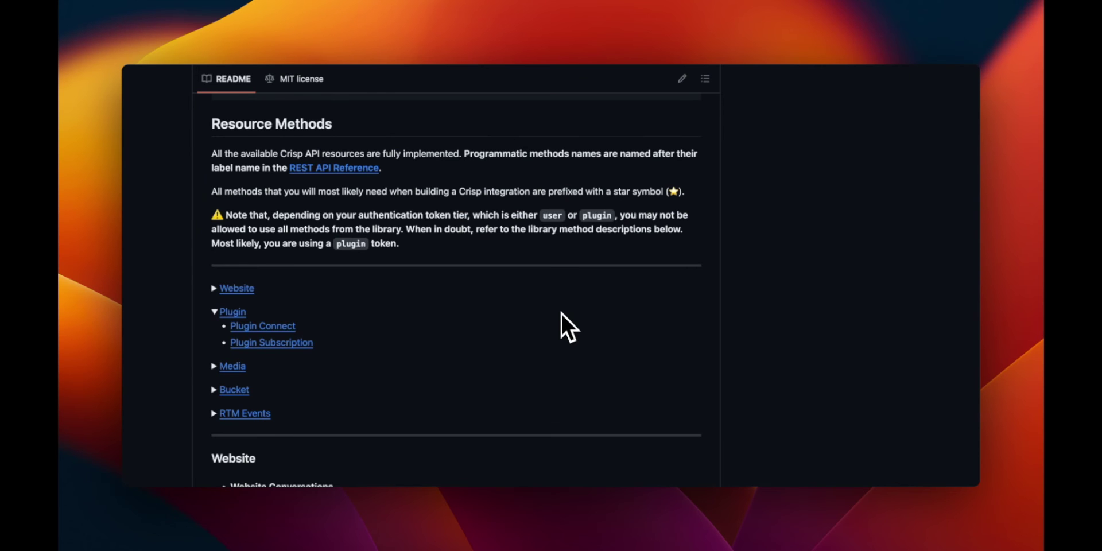
Jump to the Website methods and select the Send A Message In Conversation example code.
left_click(246, 288)
scroll(306, 202, "down", 5)
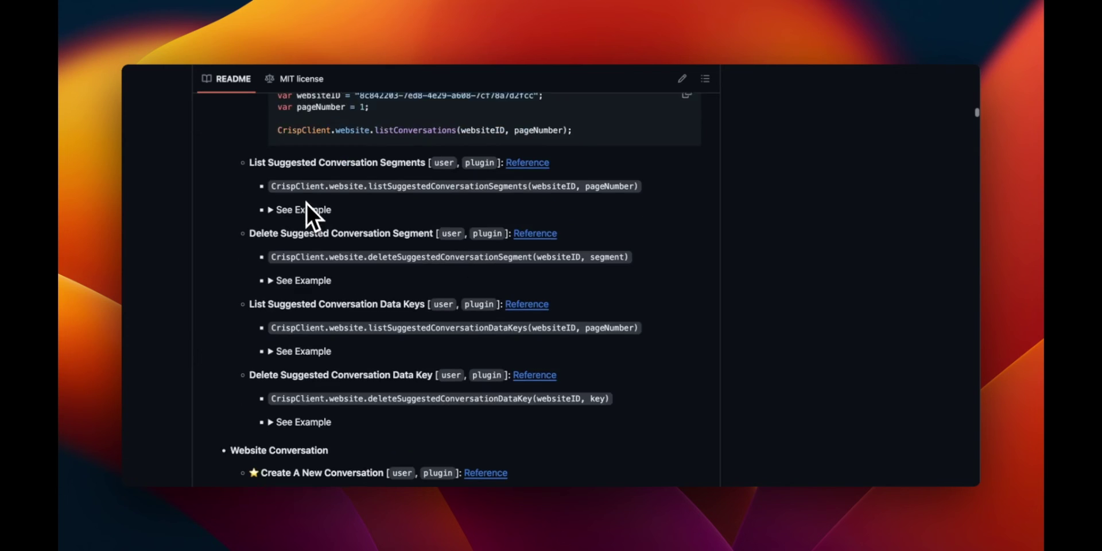
scroll(306, 202, "down", 10)
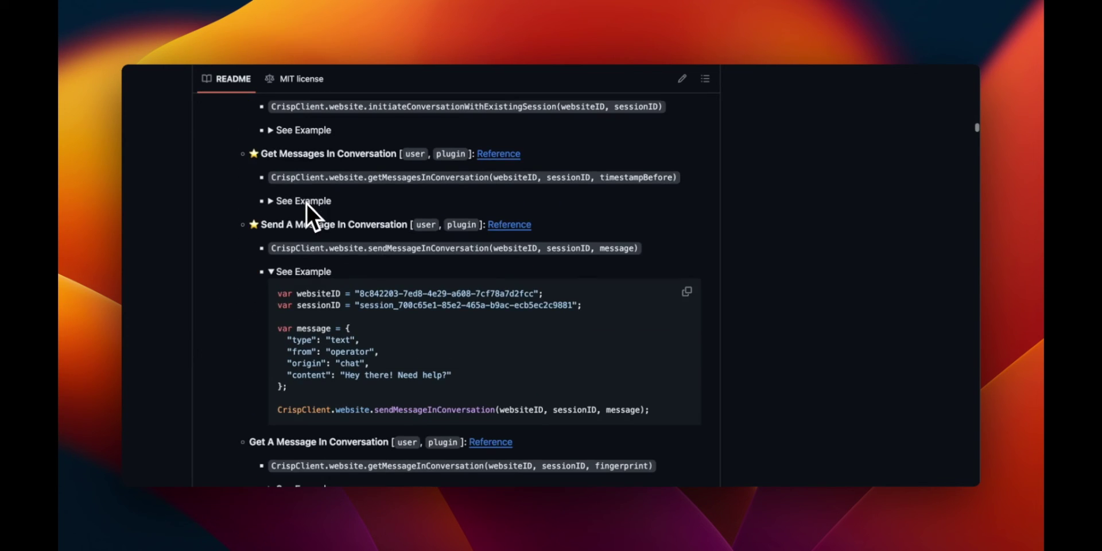
left_click_drag(277, 295, 674, 399)
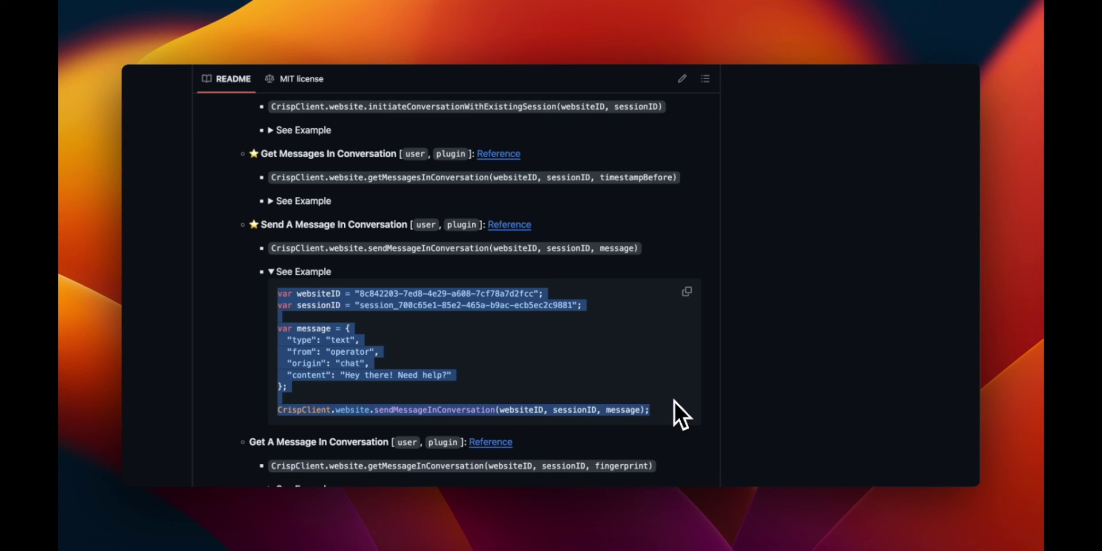
Show the Send File Message request example in the Send A Message API reference.
left_click(516, 225)
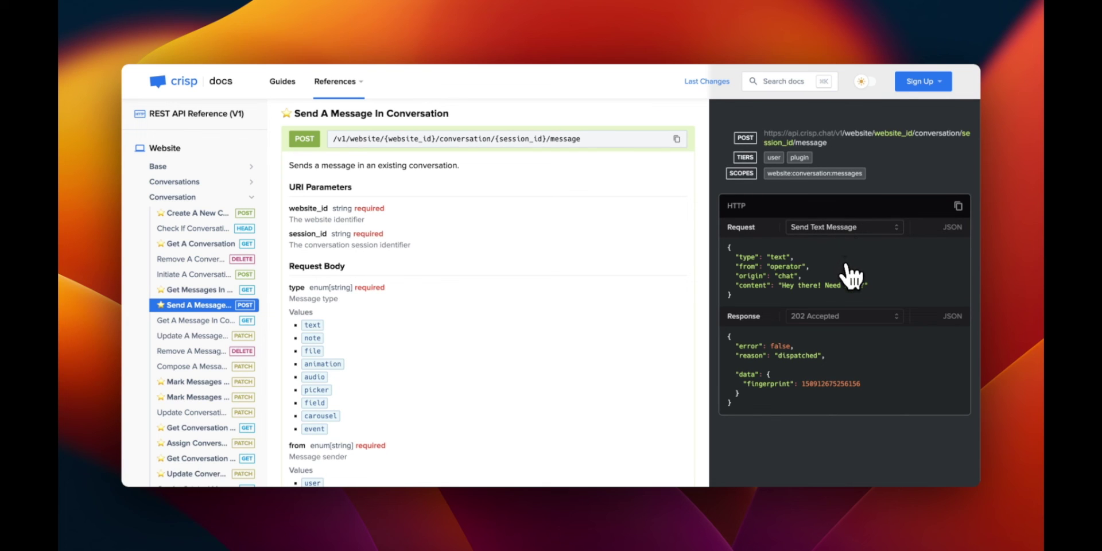
left_click(842, 235)
left_click(847, 253)
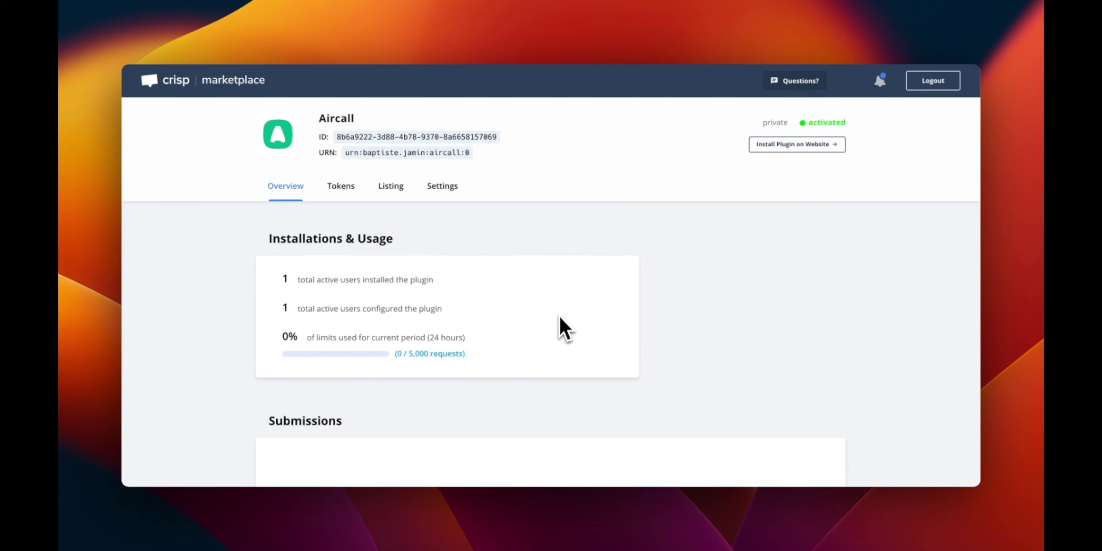
left_click(447, 191)
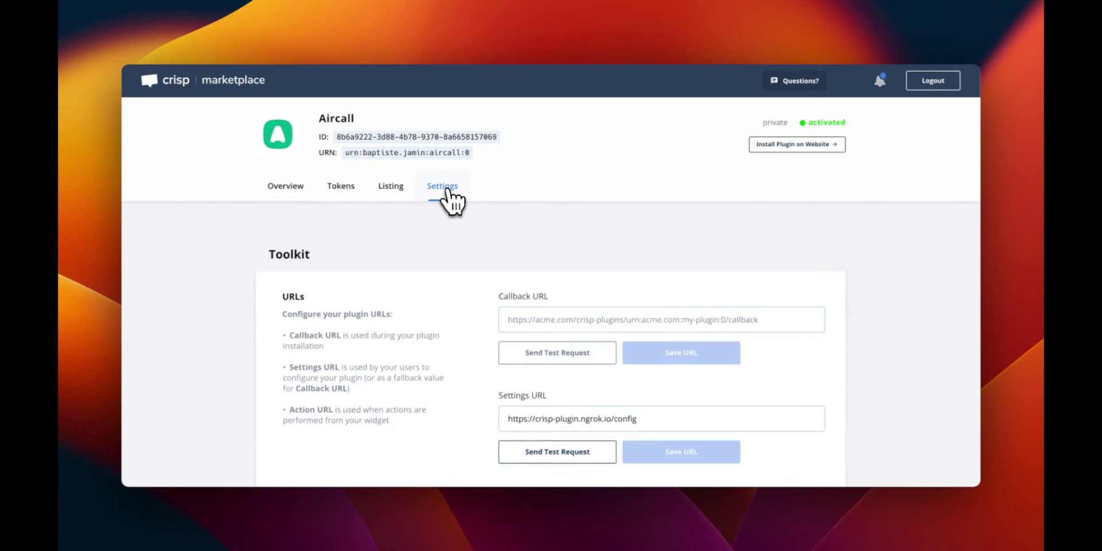
scroll(449, 201, "down", 1)
scroll(442, 247, "down", 10)
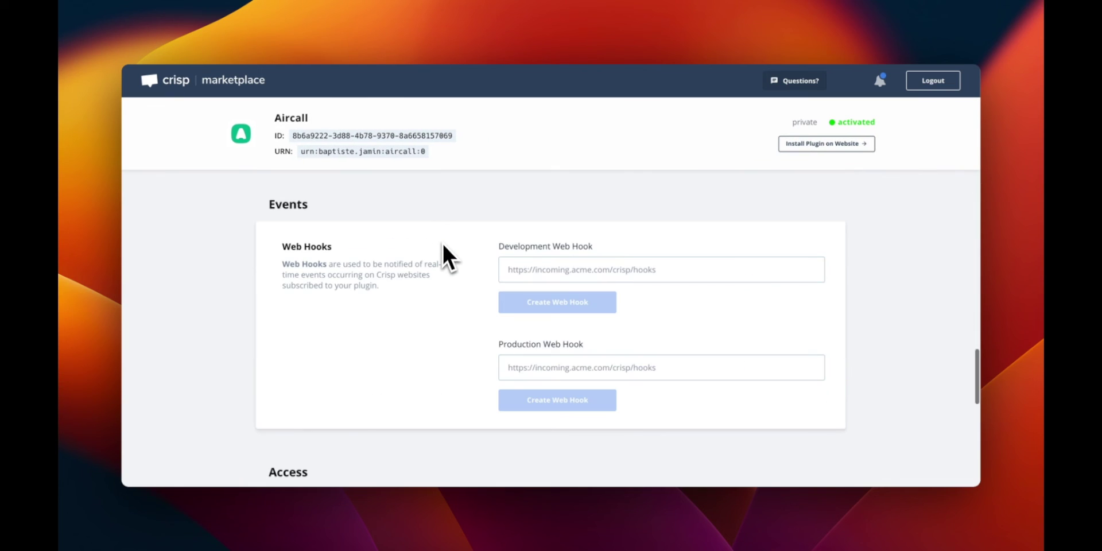
left_click(564, 268)
type("https://example.ngrok.io/webhook")
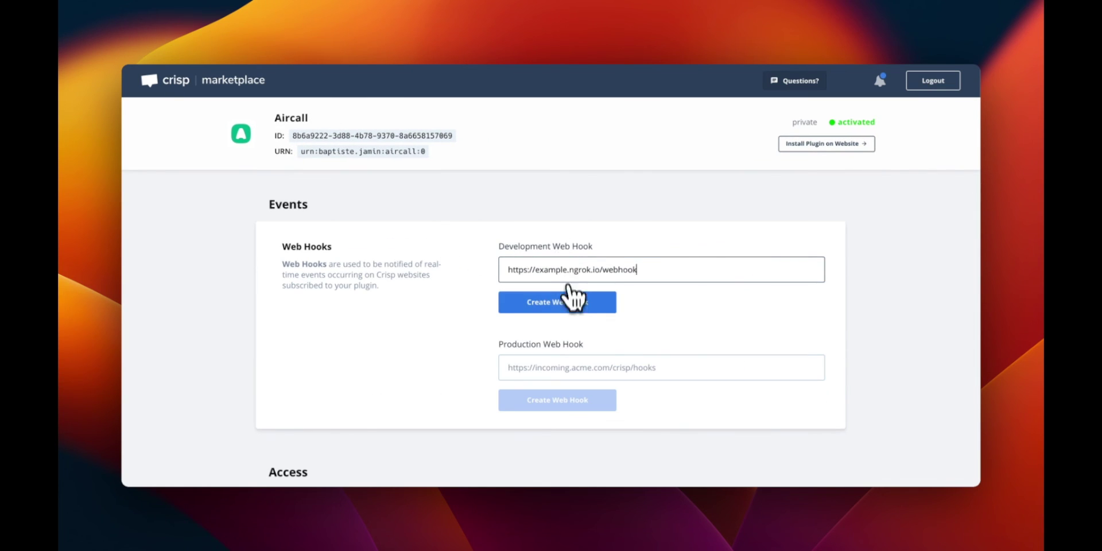
left_click(570, 303)
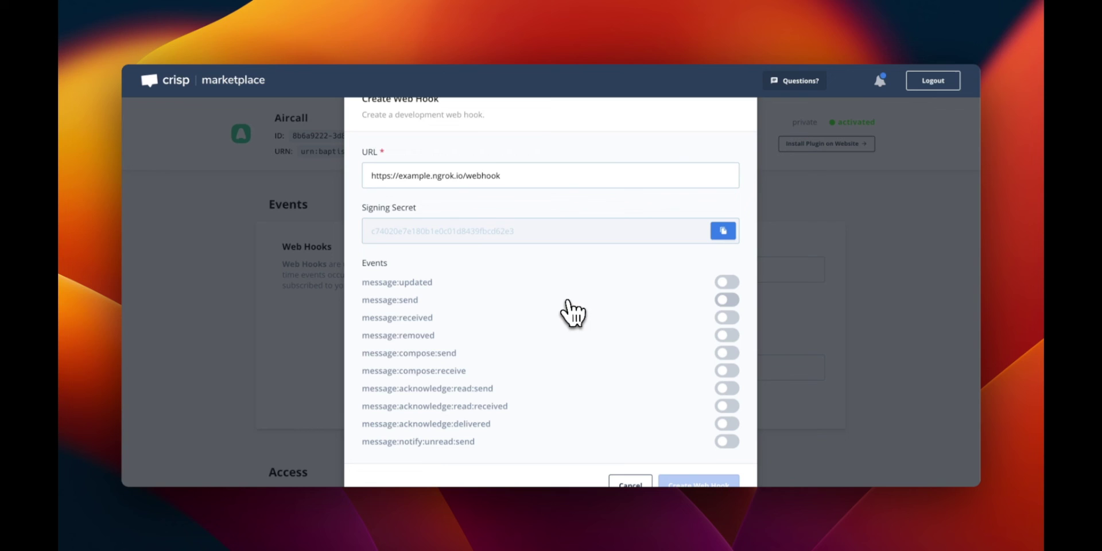
Subscribe the webhook to message:updated, message:send and message:received events.
left_click(727, 282)
left_click(727, 299)
left_click(726, 318)
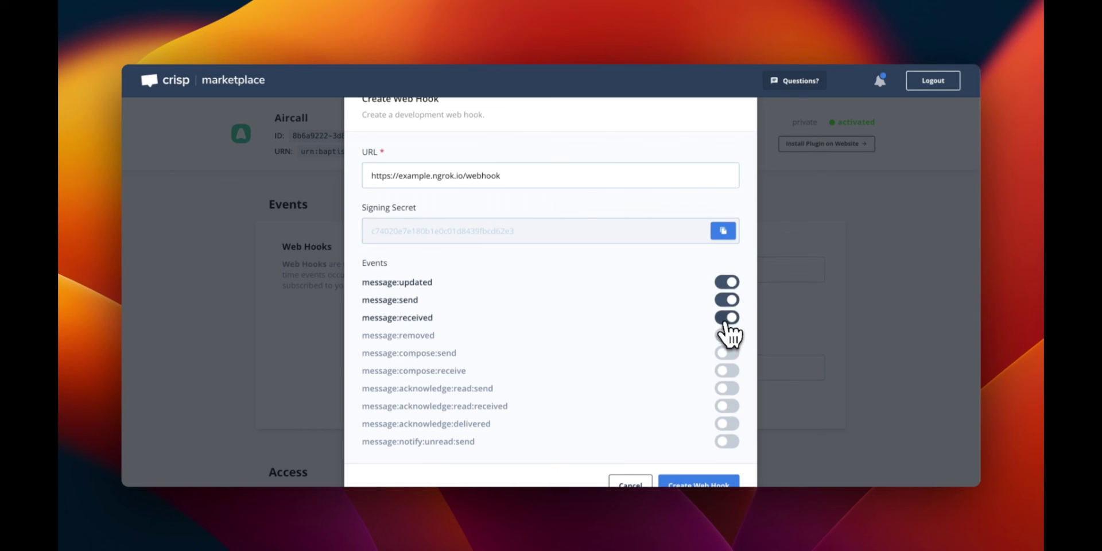